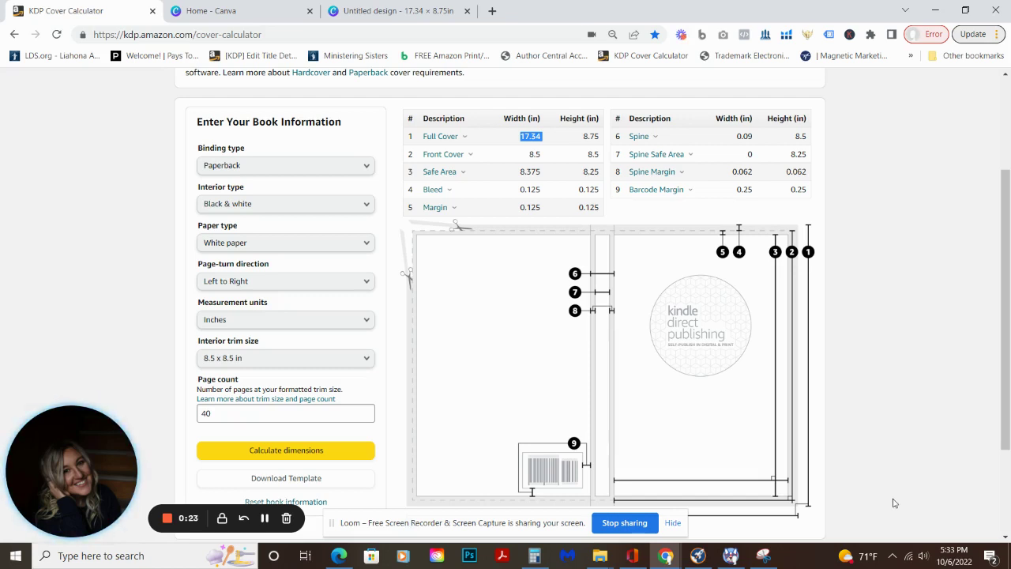
Hide the Loom bar and return to Canva home with the 17.34 × 8.75 in custom size.
click(675, 524)
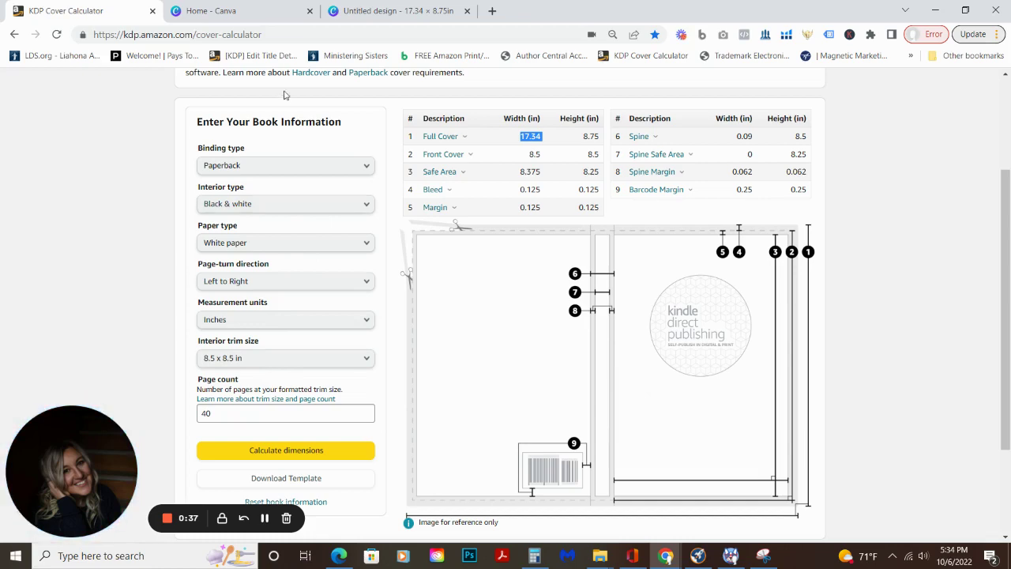
click(244, 14)
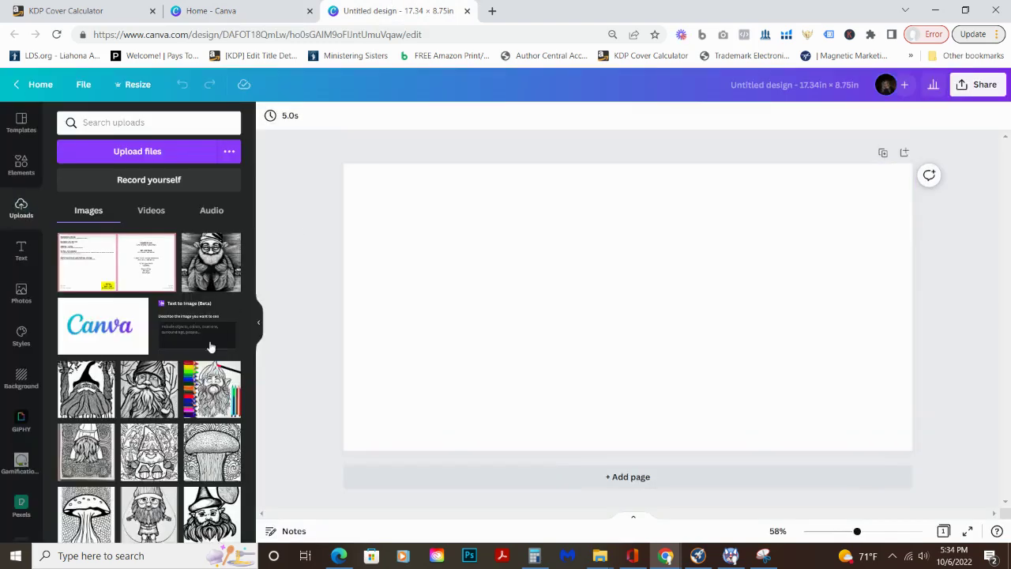
Search the Background library for 'forest' backgrounds.
drag(86, 466, 796, 451)
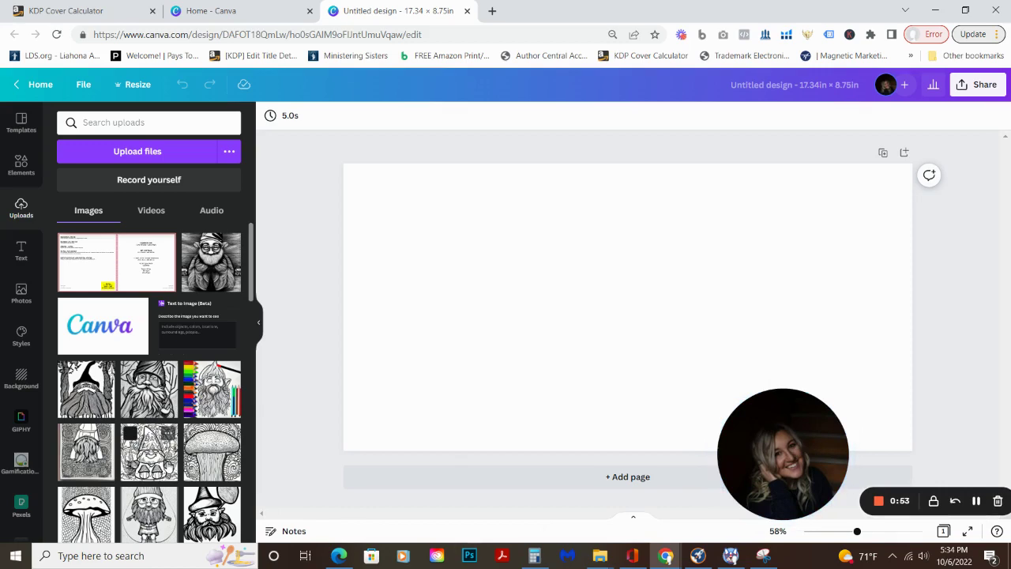
click(22, 377)
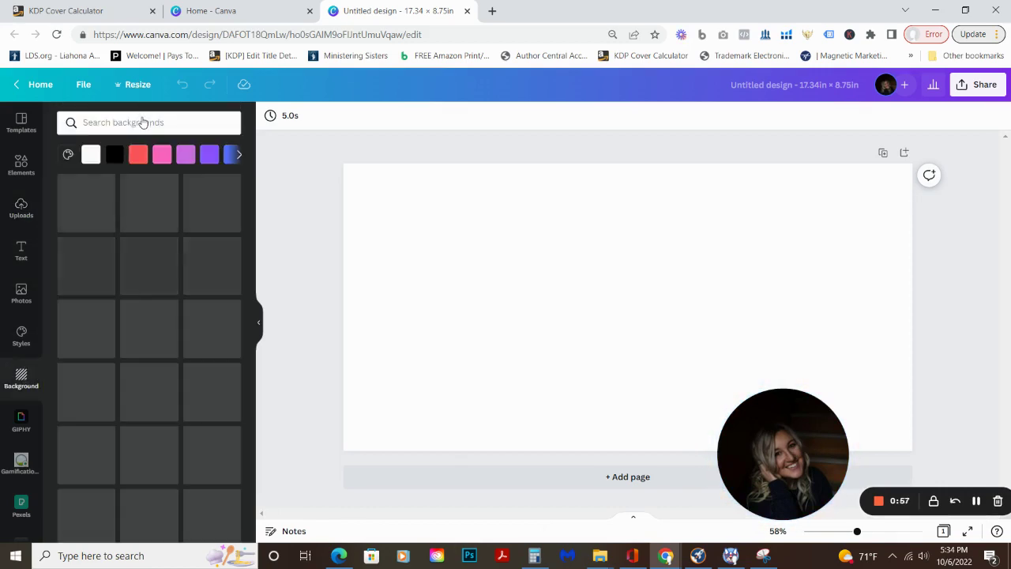
click(150, 122)
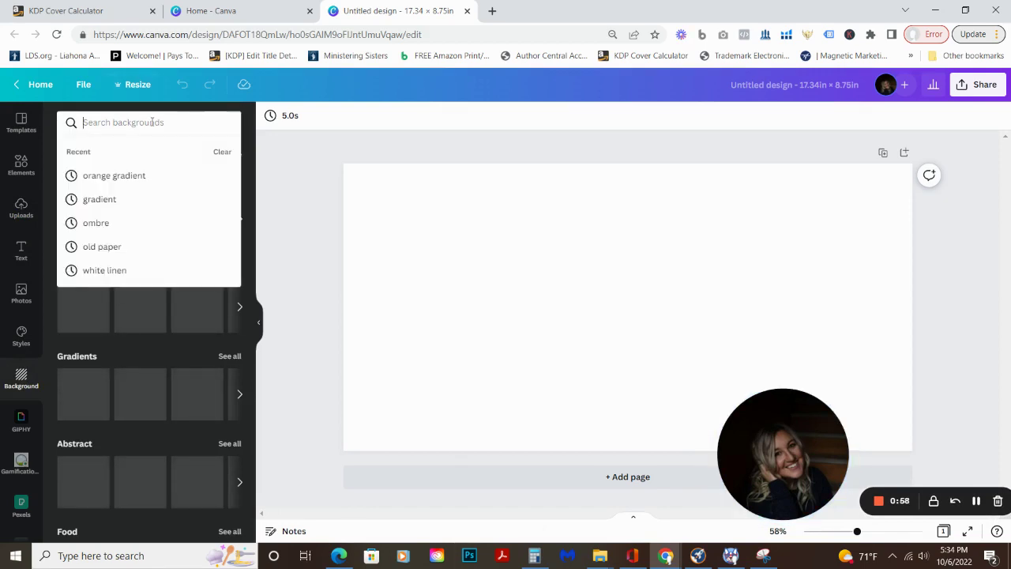
text(forest)
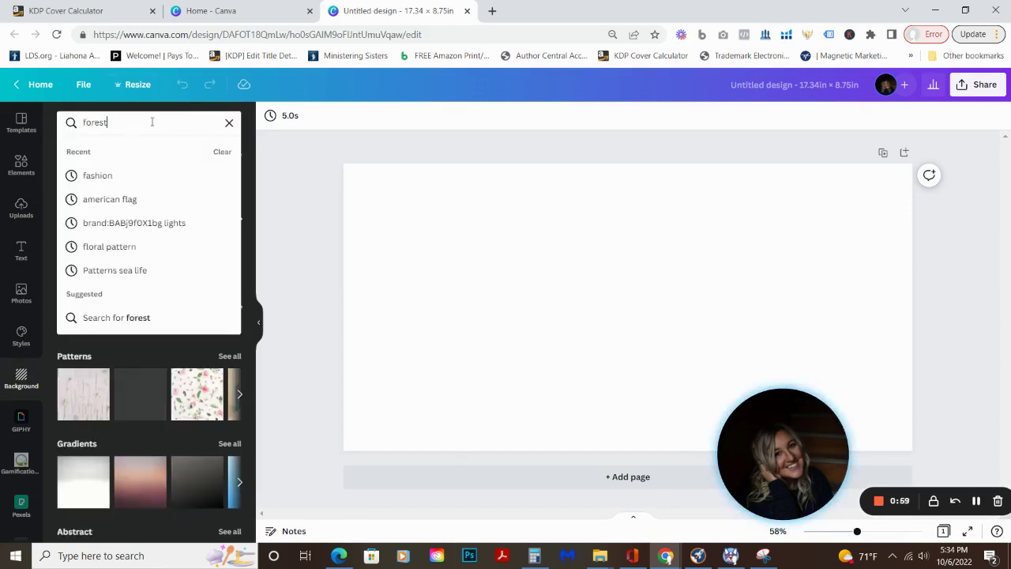
key(Return)
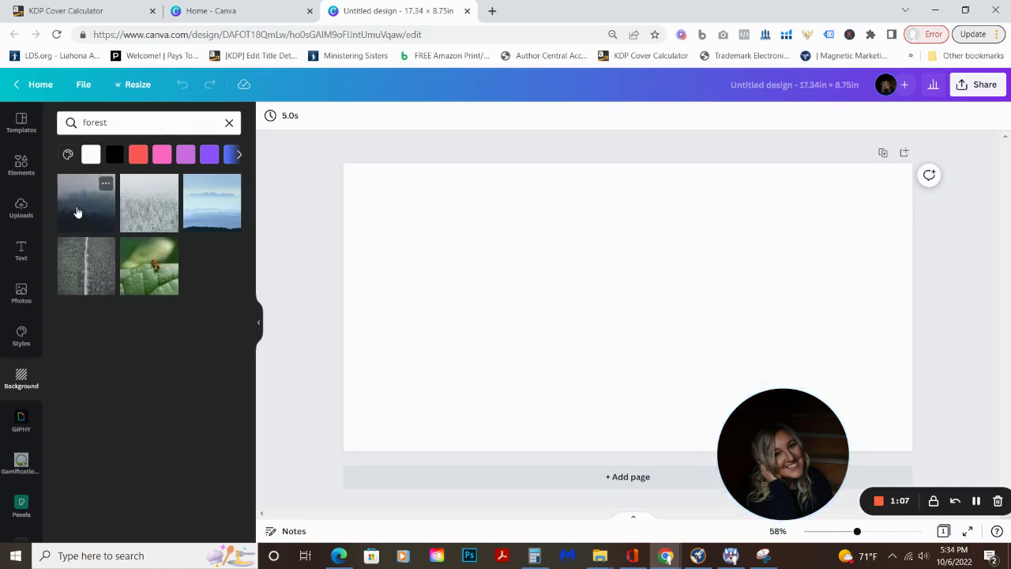
Search Elements for 'forest' and filter the results to Graphics only.
click(21, 164)
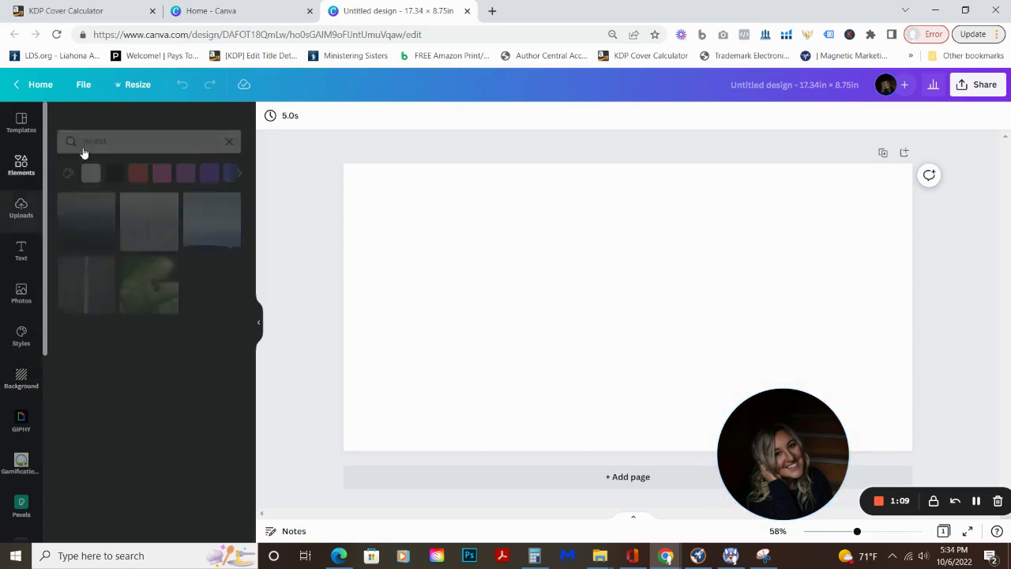
click(126, 127)
text(fore)
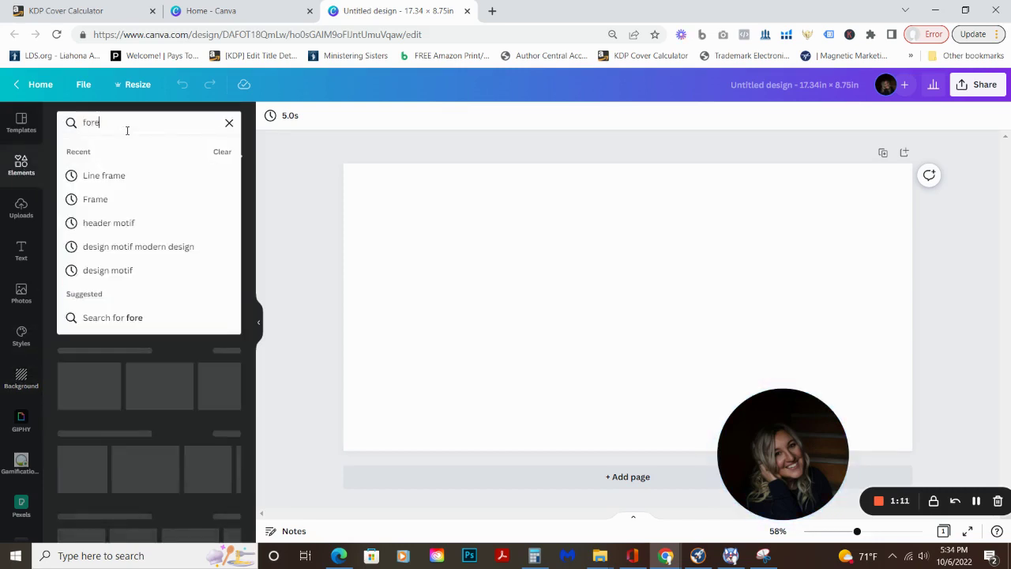
text(st)
key(Return)
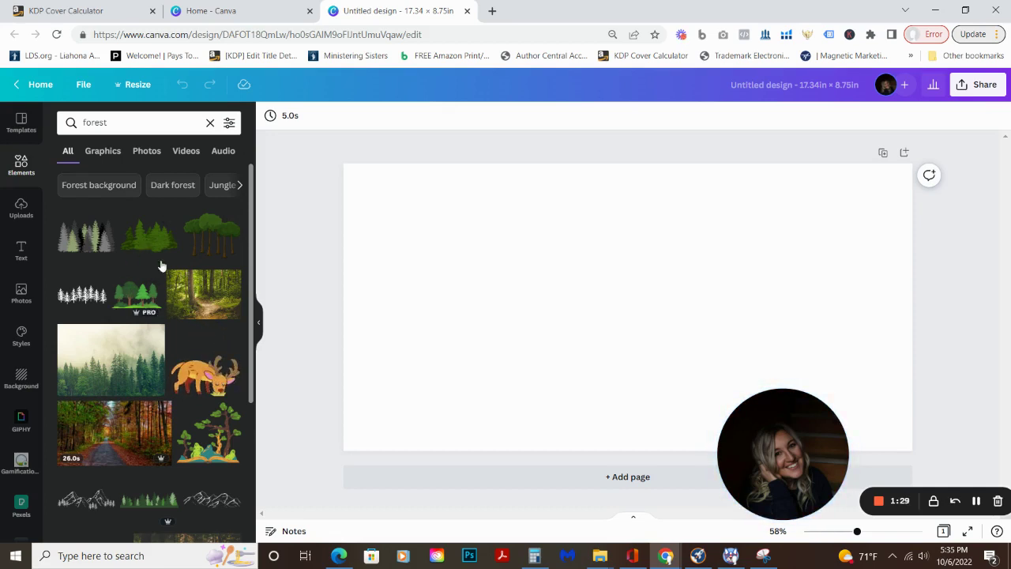
click(104, 151)
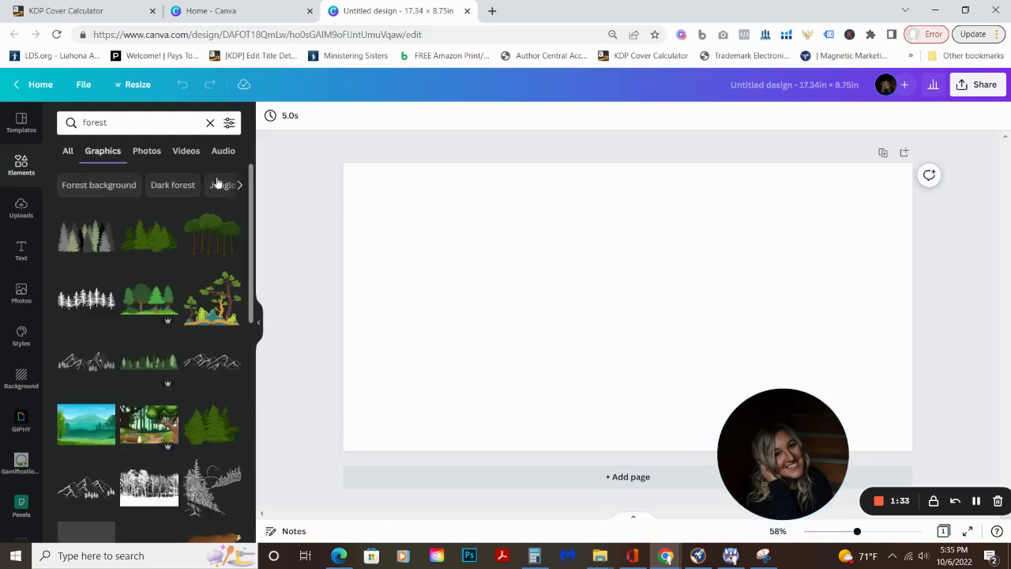
drag(245, 177, 247, 253)
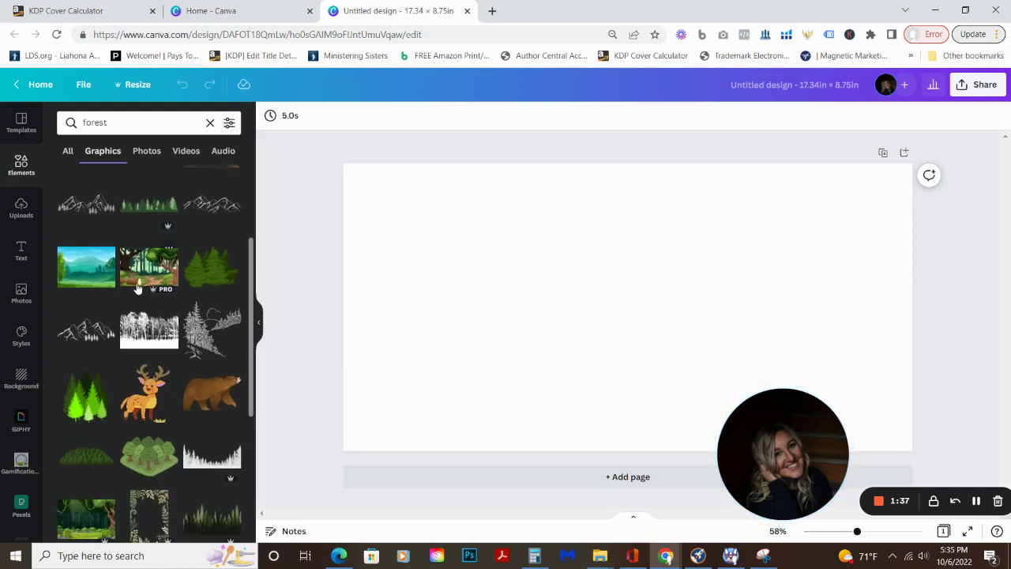
Add the cartoon forest scene and enlarge it to about 14.4 × 9.3 on the page.
click(168, 278)
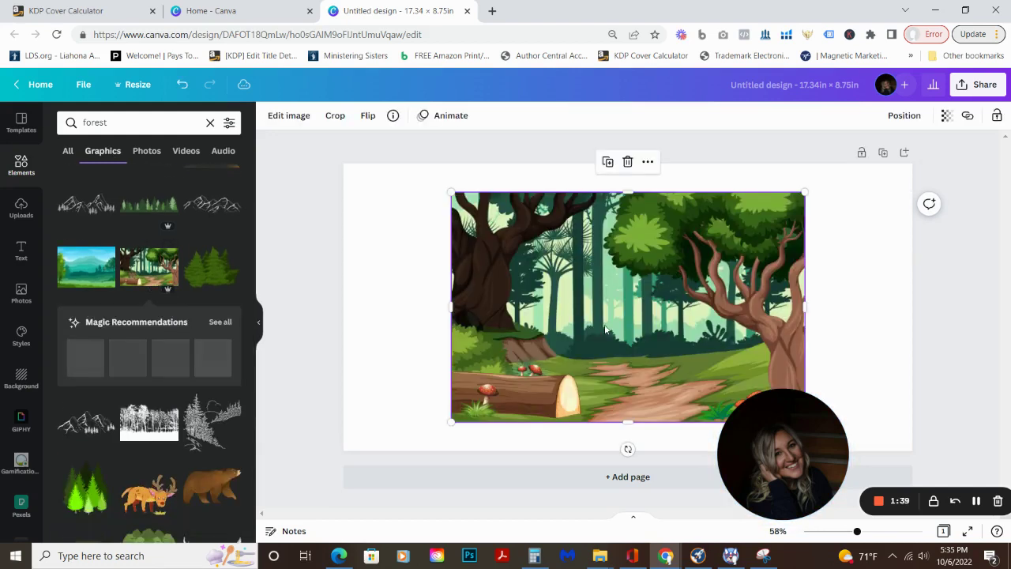
drag(595, 330, 704, 302)
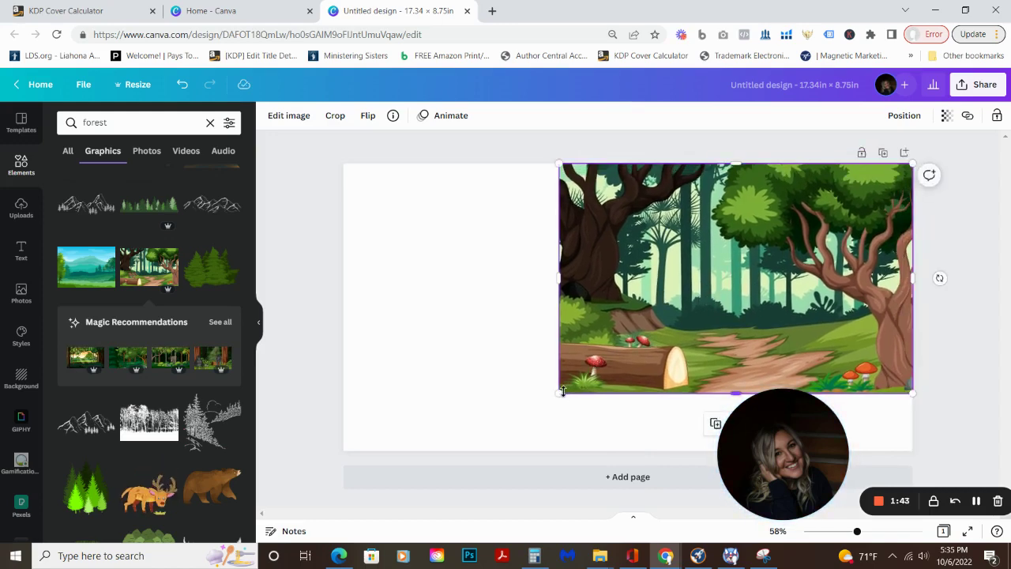
drag(537, 402, 474, 355)
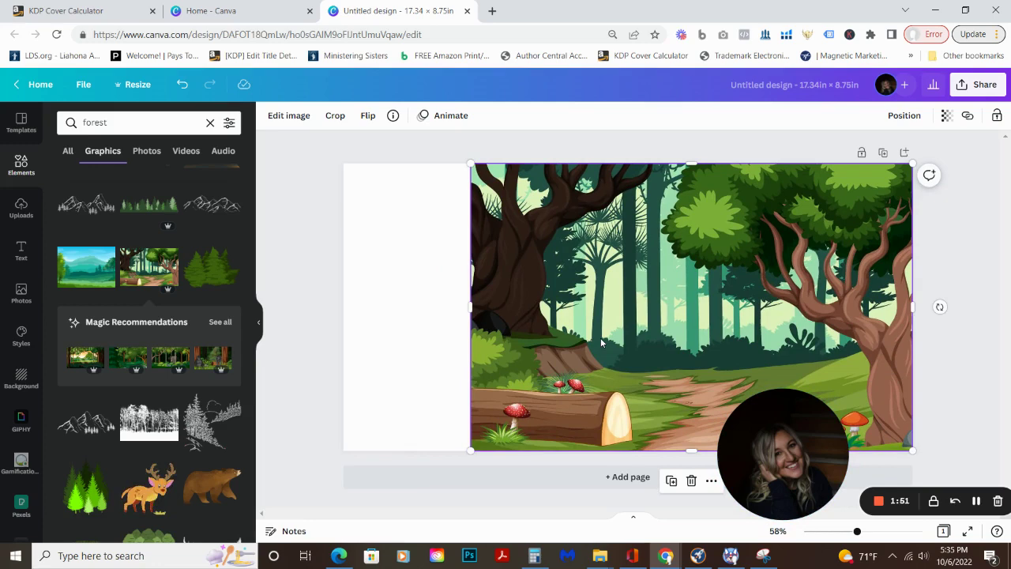
drag(601, 337, 488, 323)
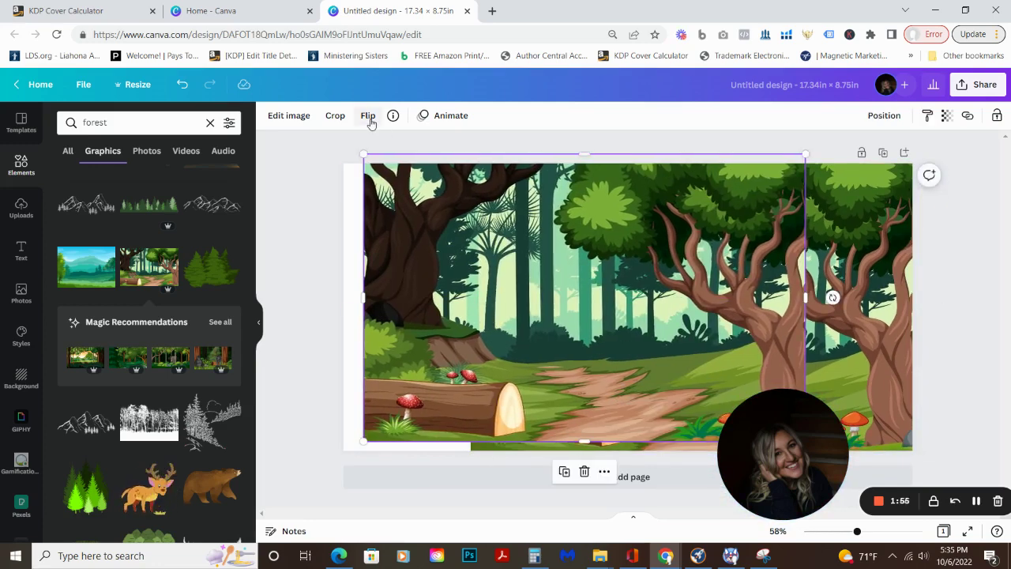
Flip a forest scene horizontally and move it to the left side of the cover.
click(368, 115)
click(394, 146)
drag(407, 321, 276, 314)
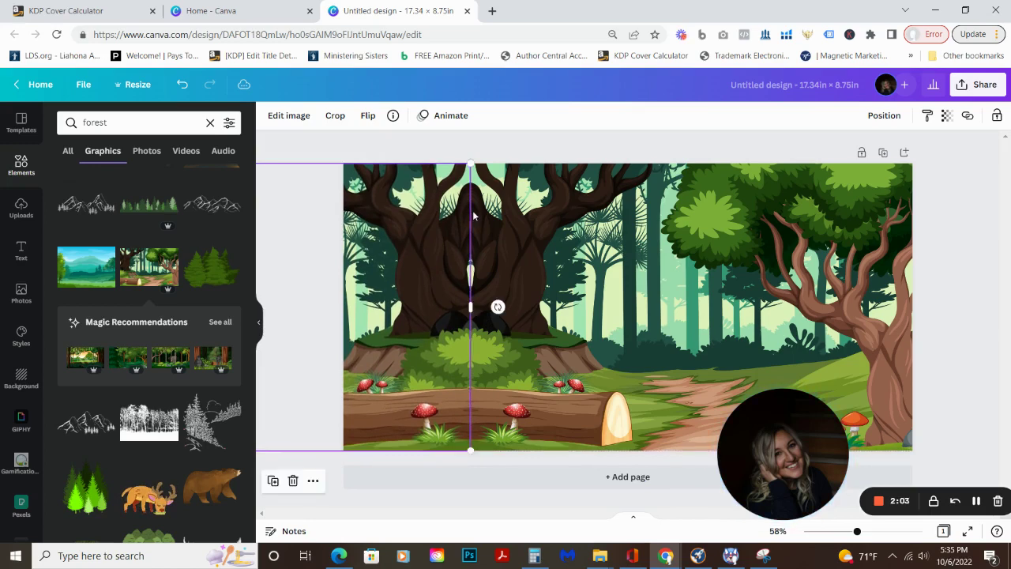
click(529, 145)
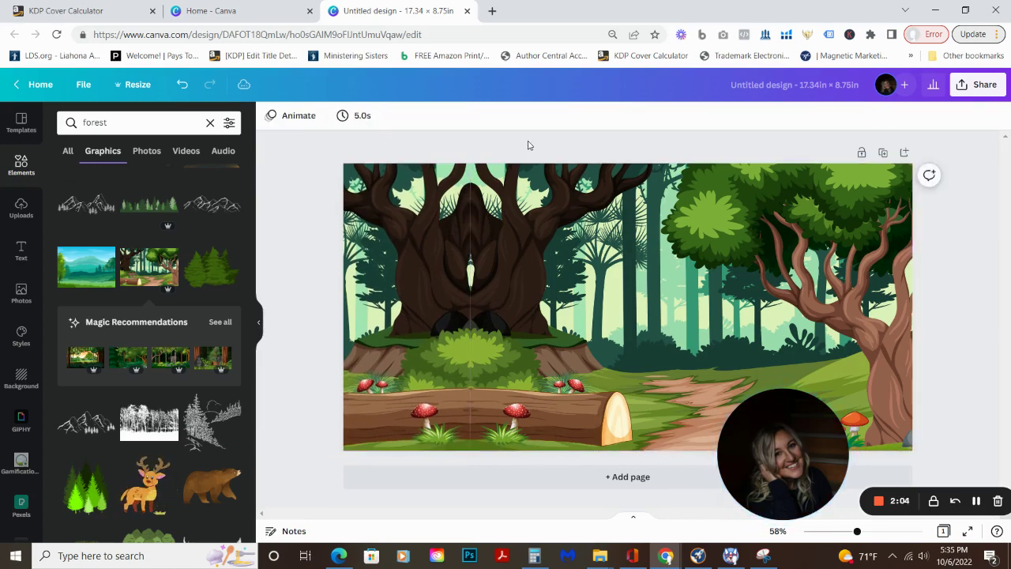
click(417, 226)
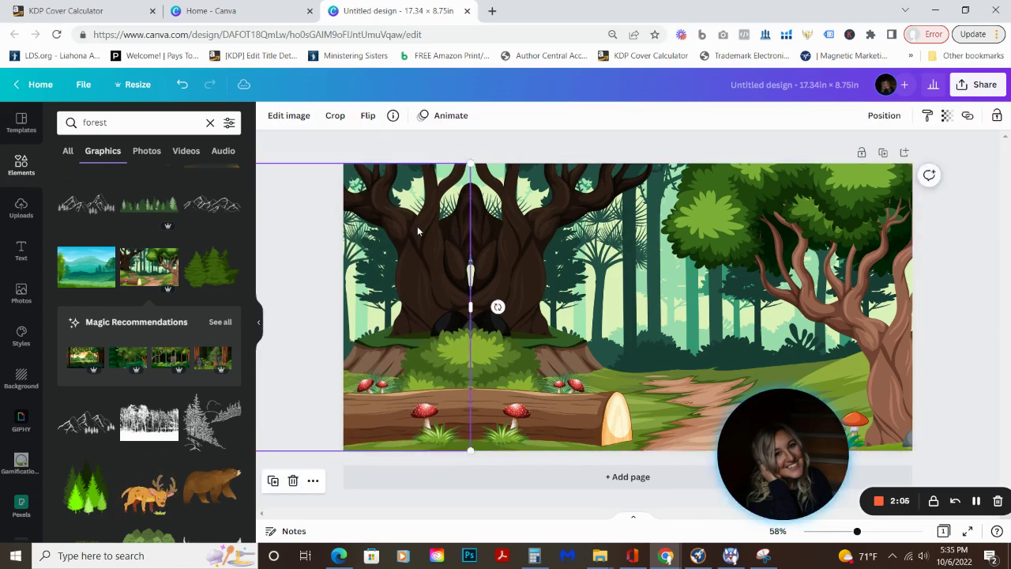
Add the KDP cover template from uploads, duplicate the page, and remove the template from the copy.
click(17, 210)
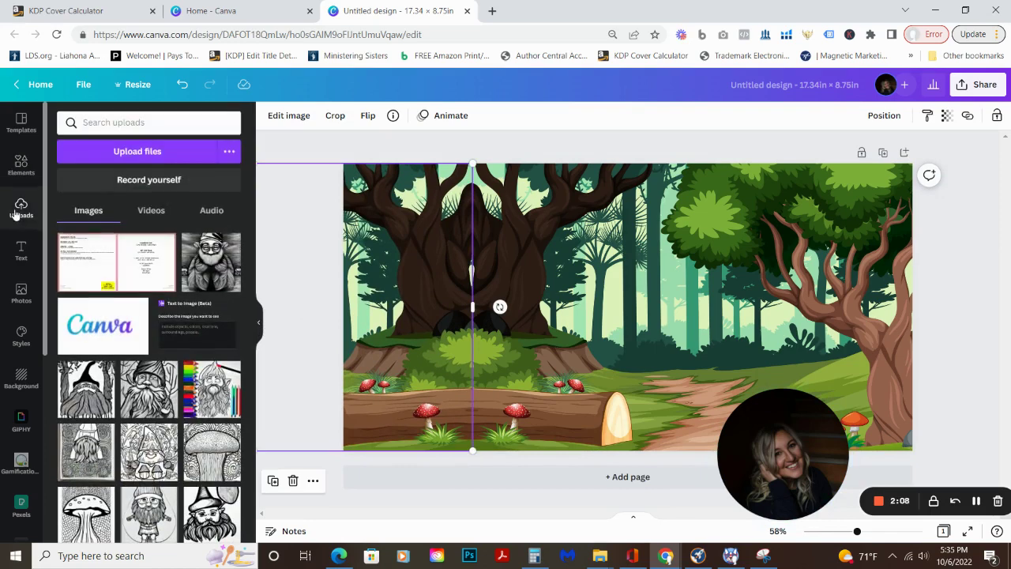
click(117, 261)
drag(615, 259, 687, 226)
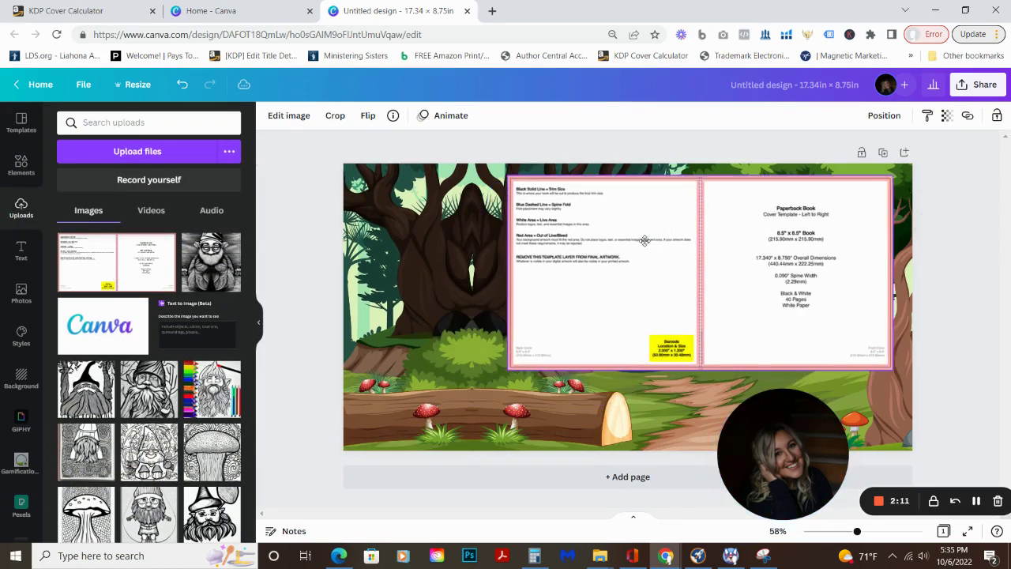
click(883, 153)
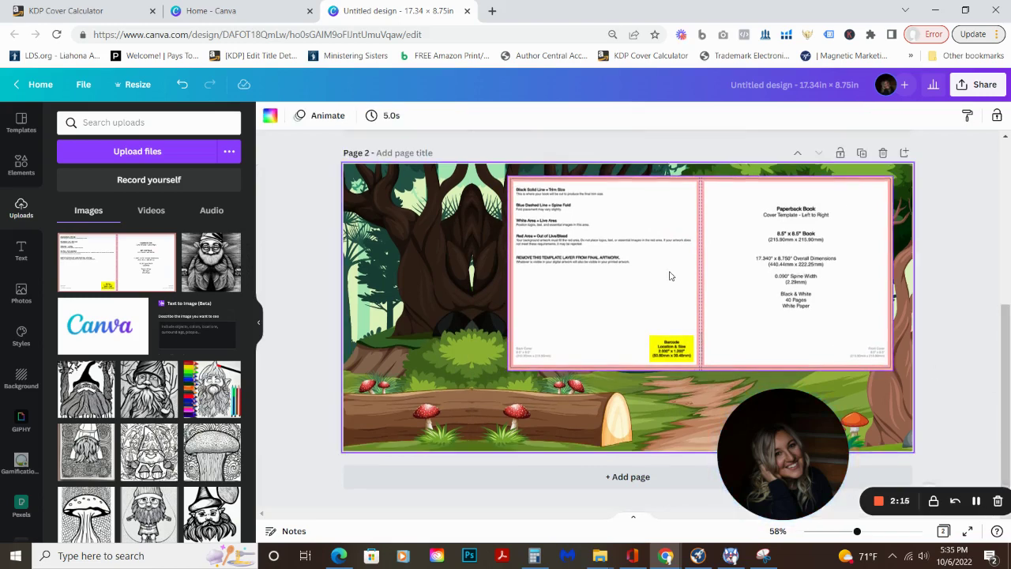
scroll(621, 420, up, 4)
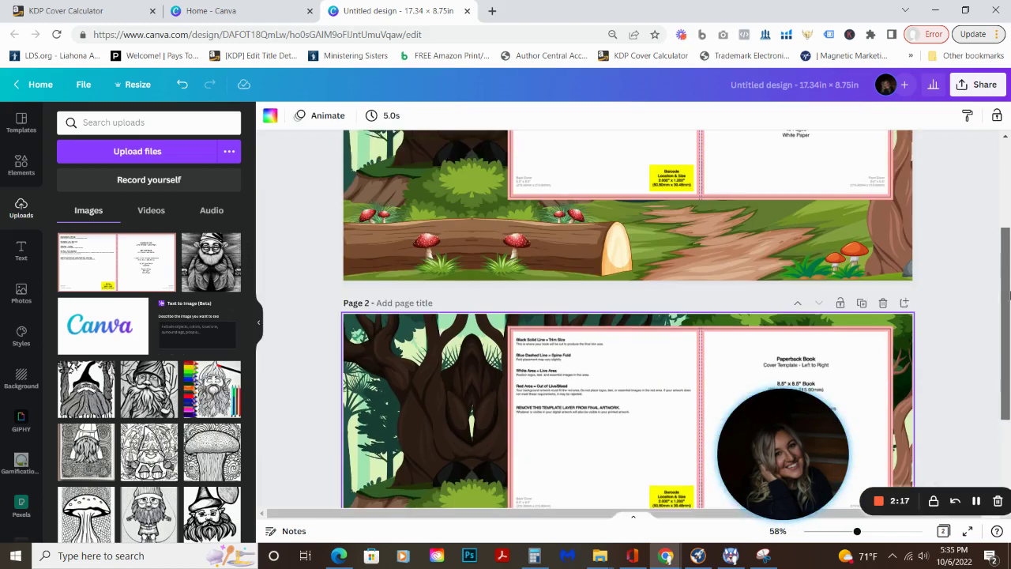
click(620, 421)
key(Delete)
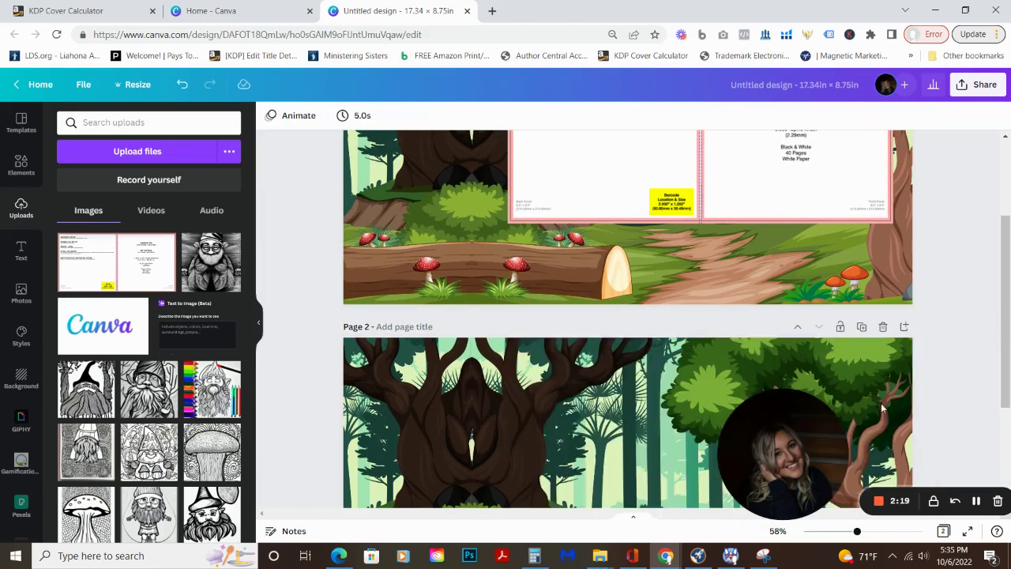
Align the template to the page's right edge and enlarge it to about 17 × 8.6.
scroll(1002, 348, up, 3)
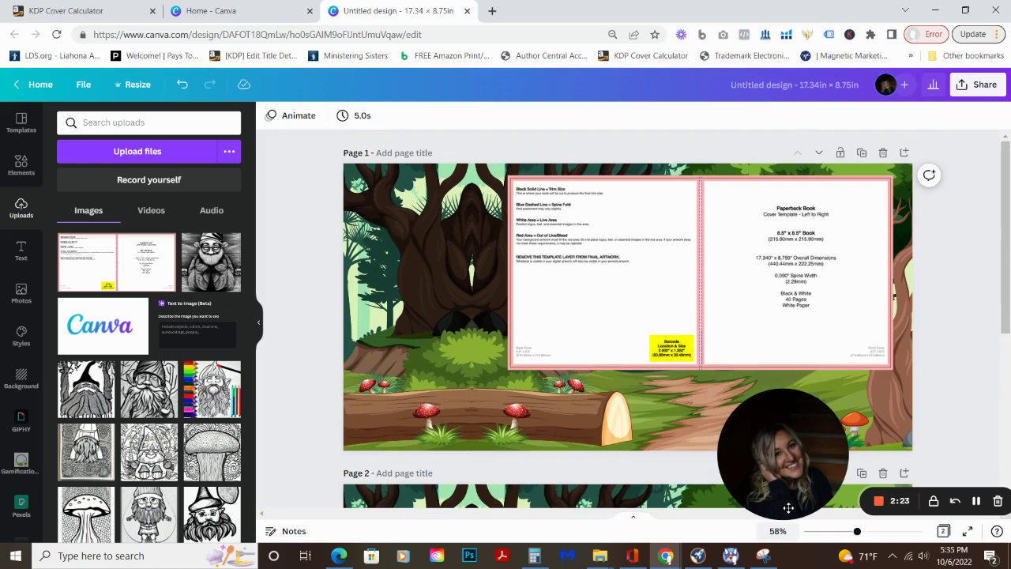
mouse_move(787, 505)
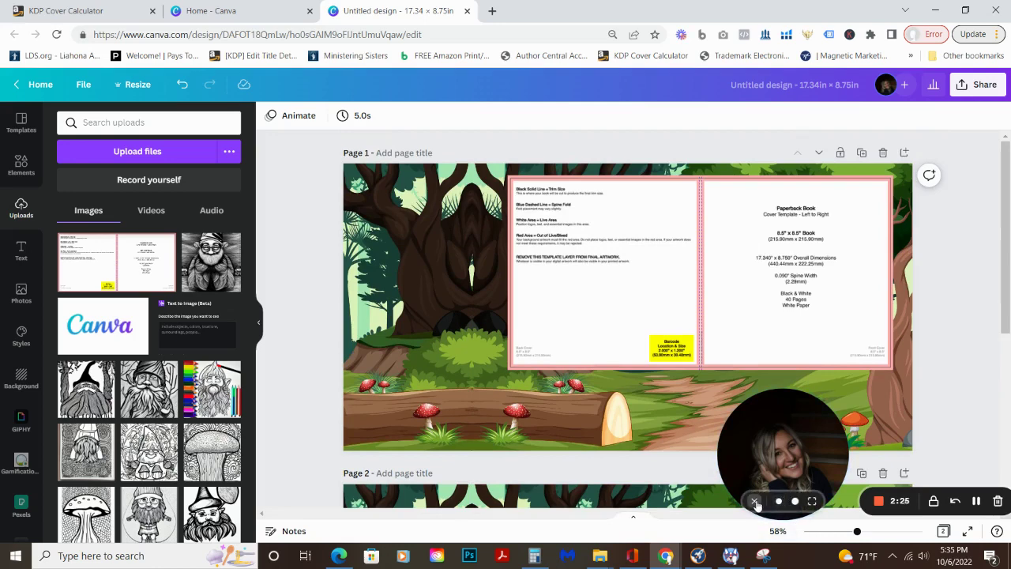
click(756, 503)
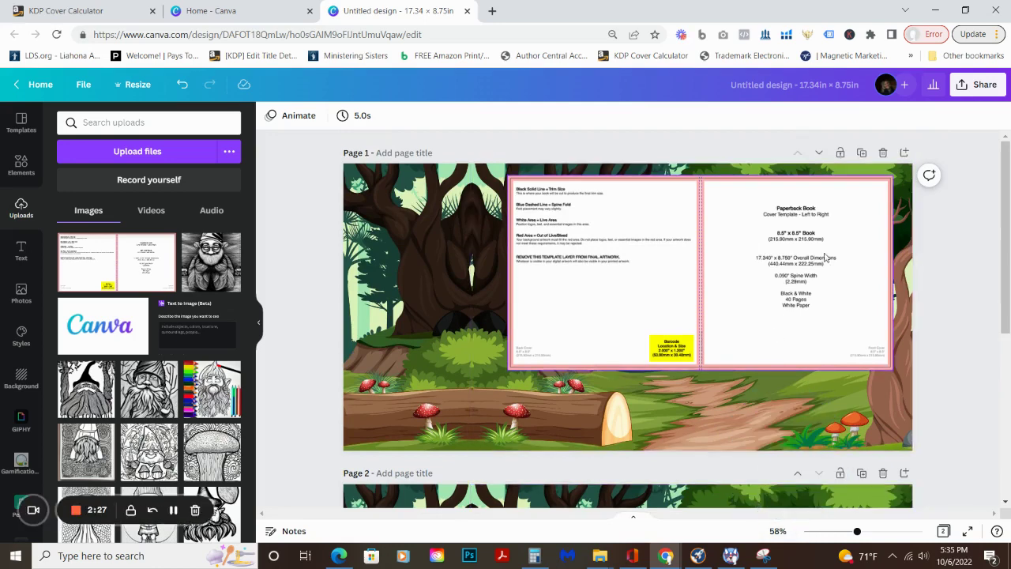
drag(826, 258, 847, 239)
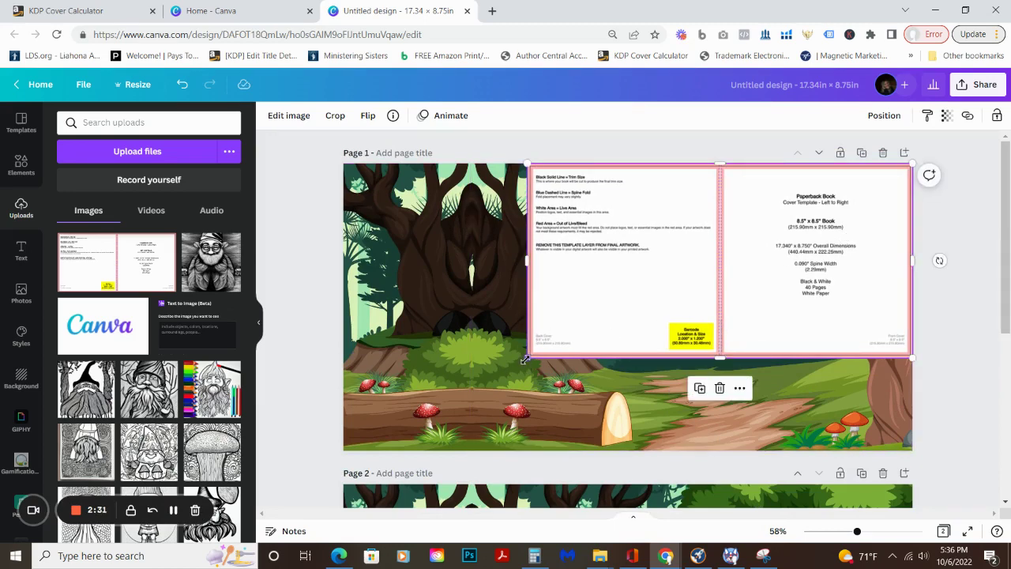
drag(528, 358, 537, 537)
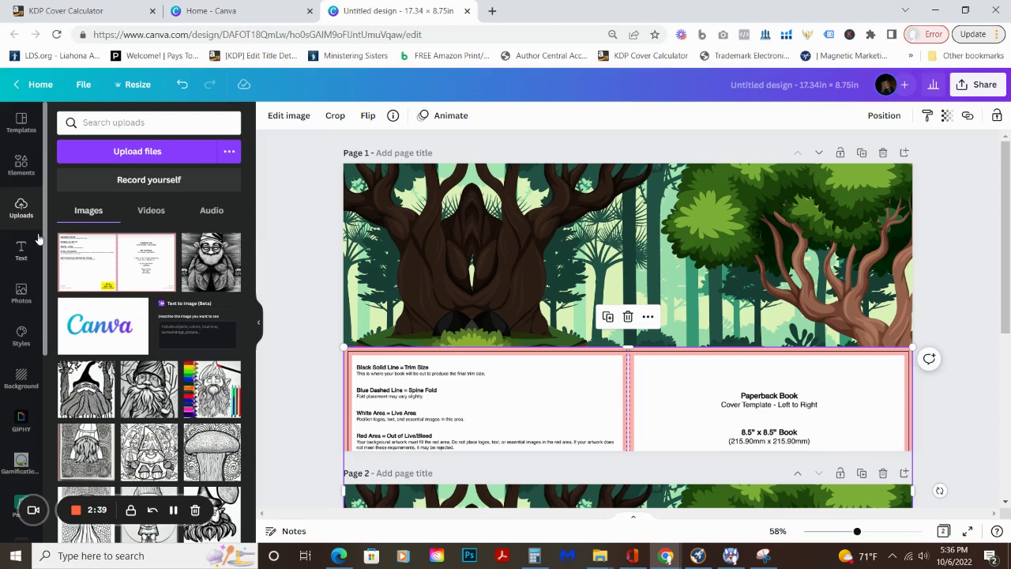
Add a straight vertical line, stretched full height and placed on the spine fold.
click(22, 168)
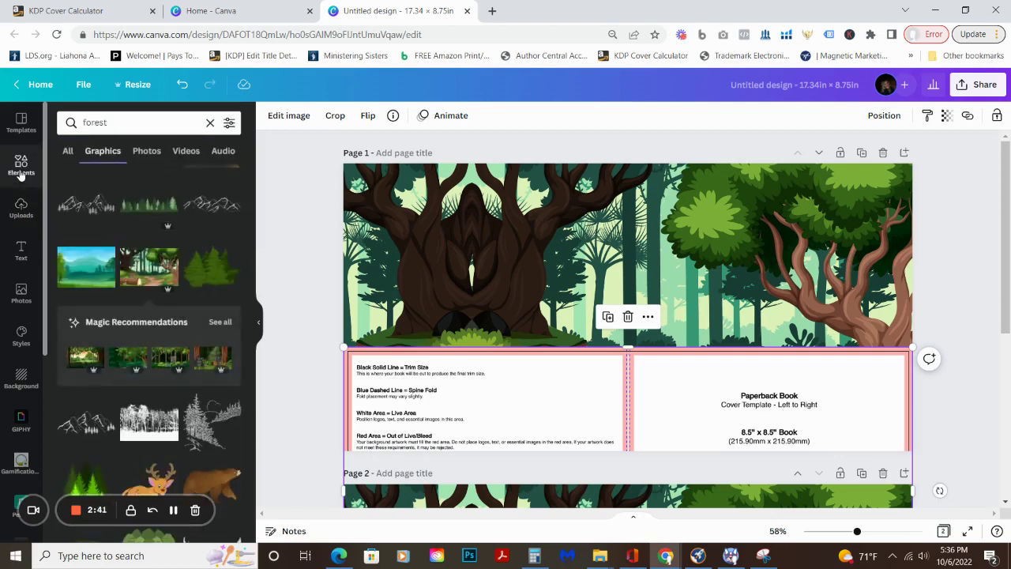
click(67, 152)
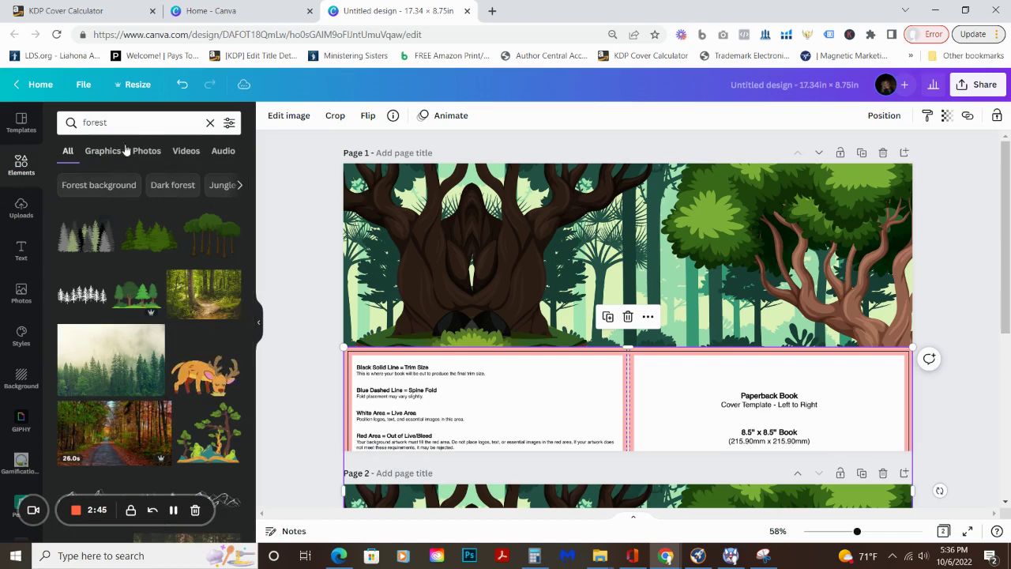
click(141, 121)
text(line)
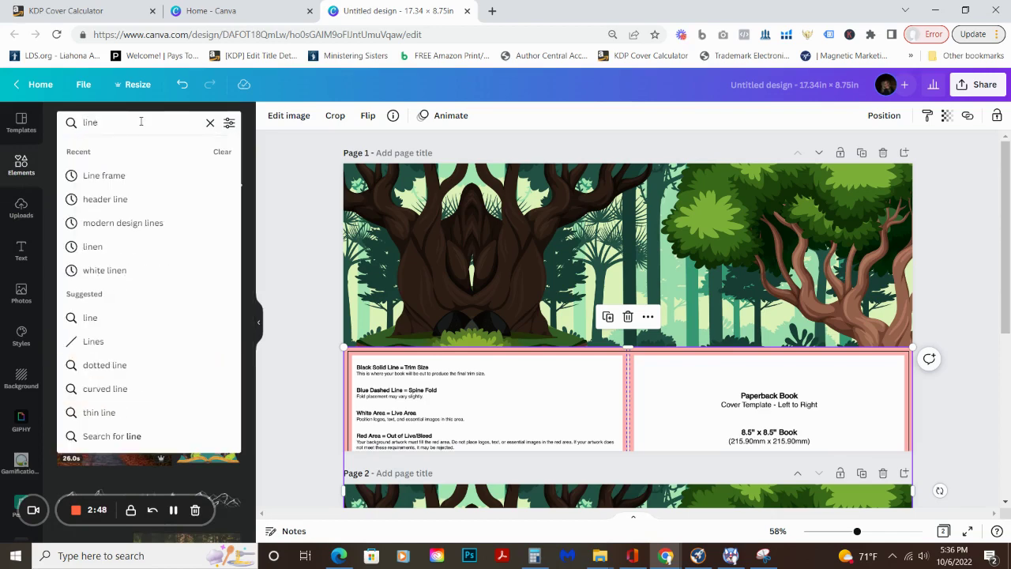
key(Return)
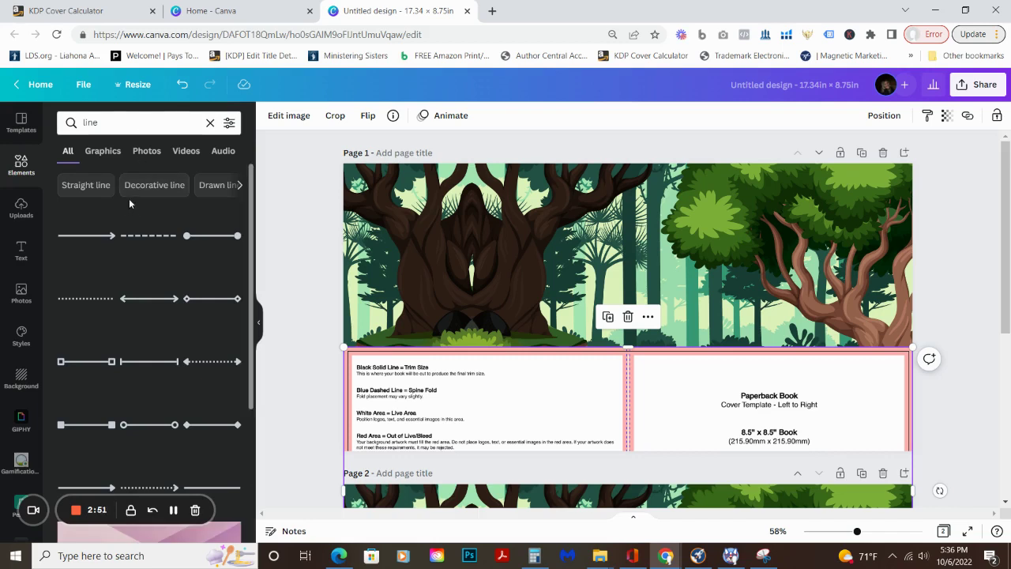
click(86, 186)
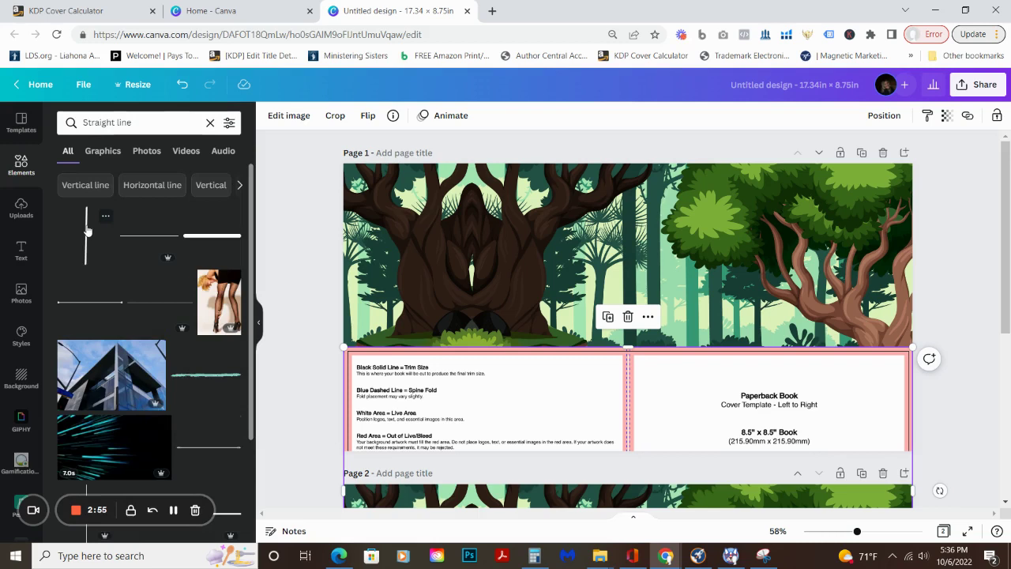
click(88, 229)
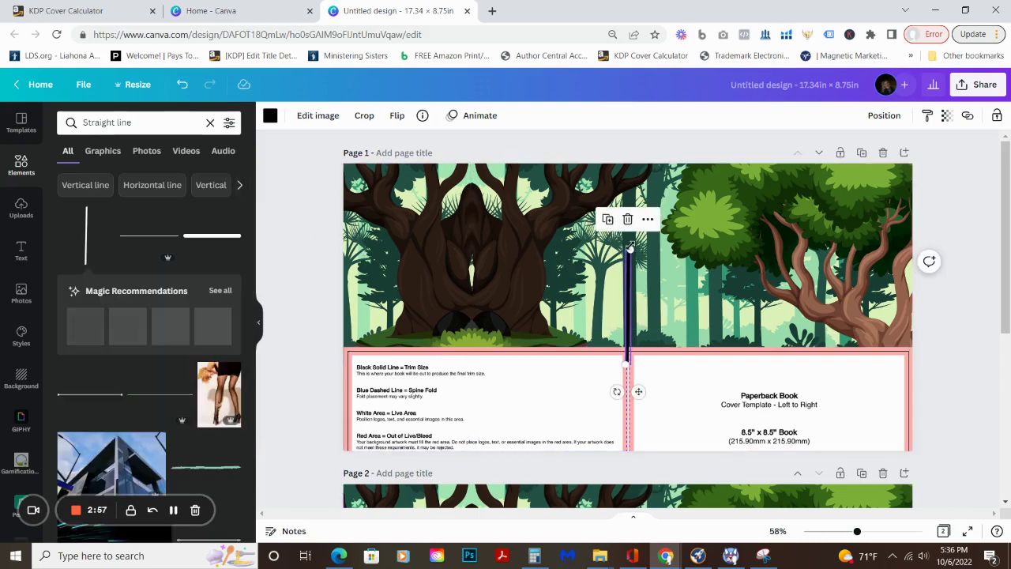
drag(630, 248, 680, 158)
drag(606, 422, 599, 463)
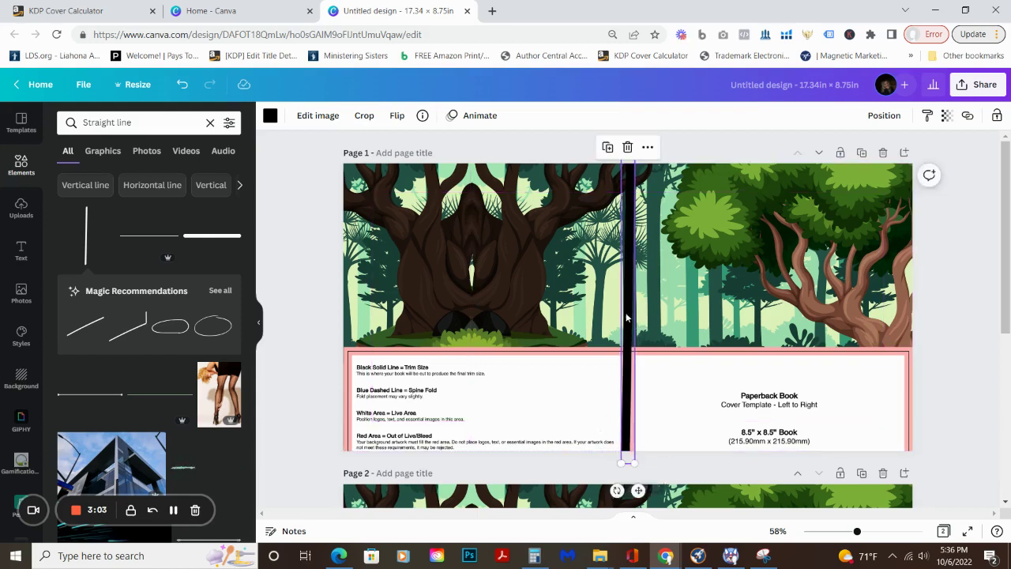
drag(625, 312, 629, 317)
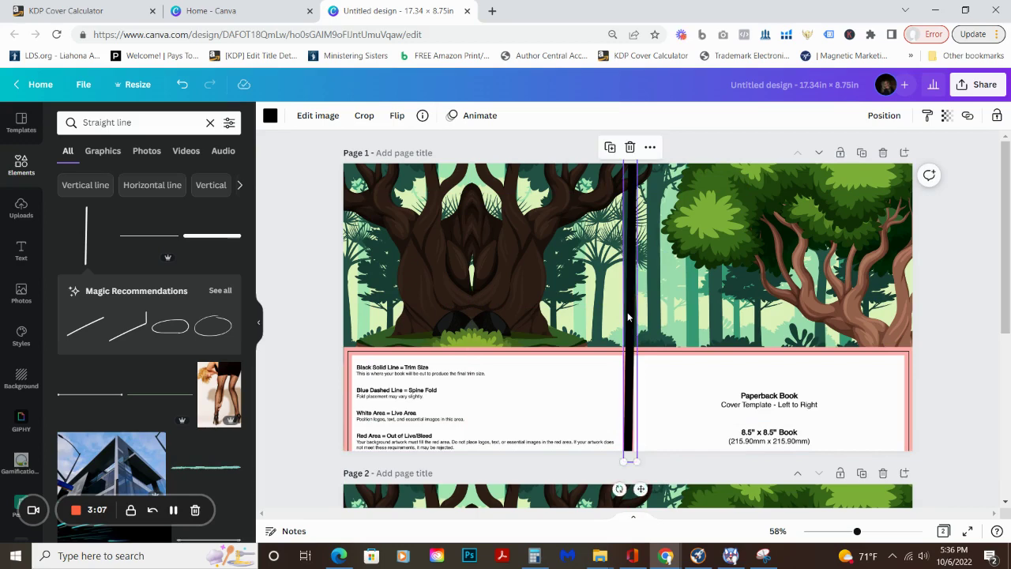
Delete the KDP template guide image from the cover.
click(507, 387)
key(Delete)
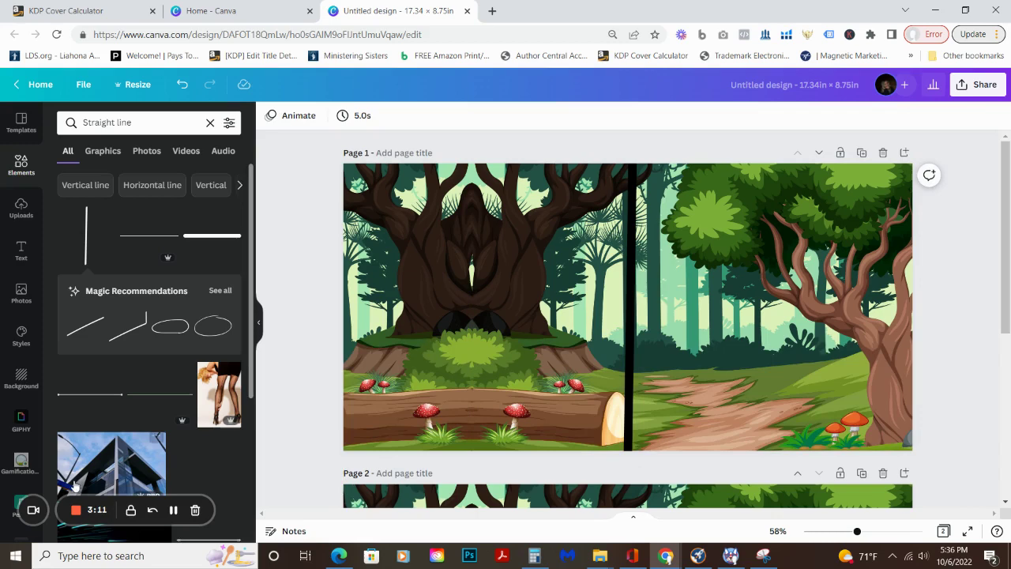
click(173, 510)
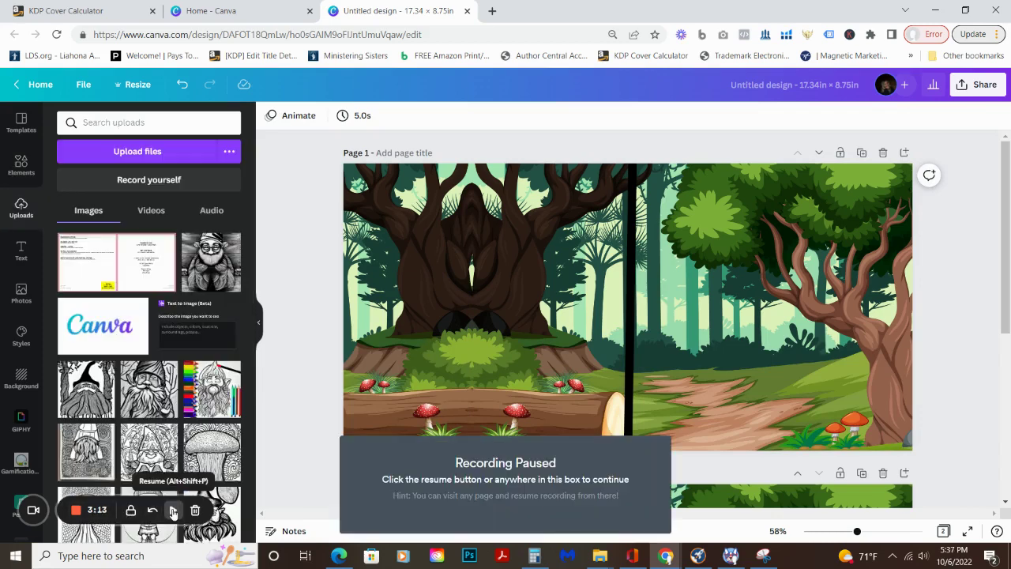
click(173, 509)
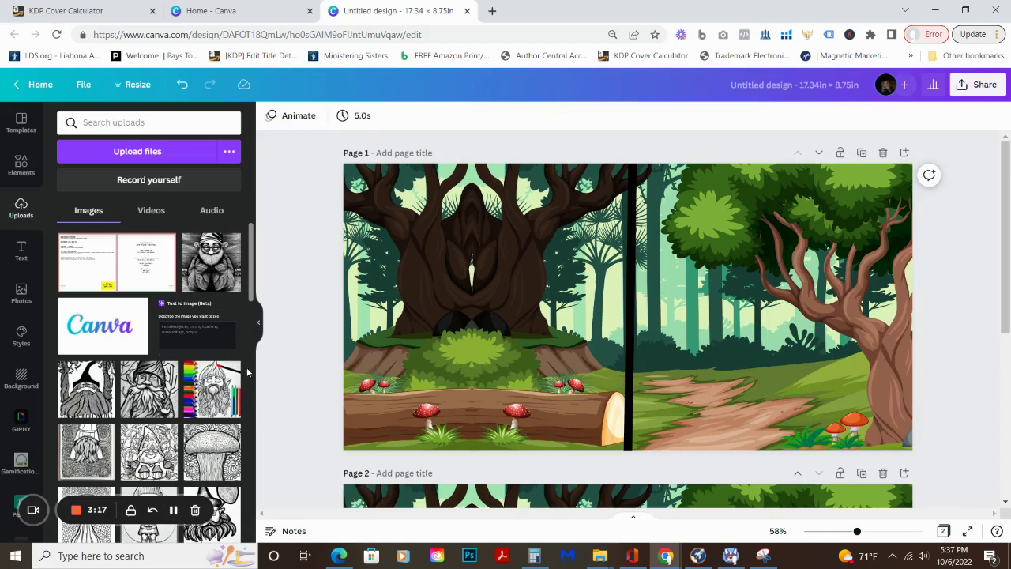
Add the witch-gnome image and a mushroom image, shrink them, and place them side by side.
drag(250, 282, 250, 294)
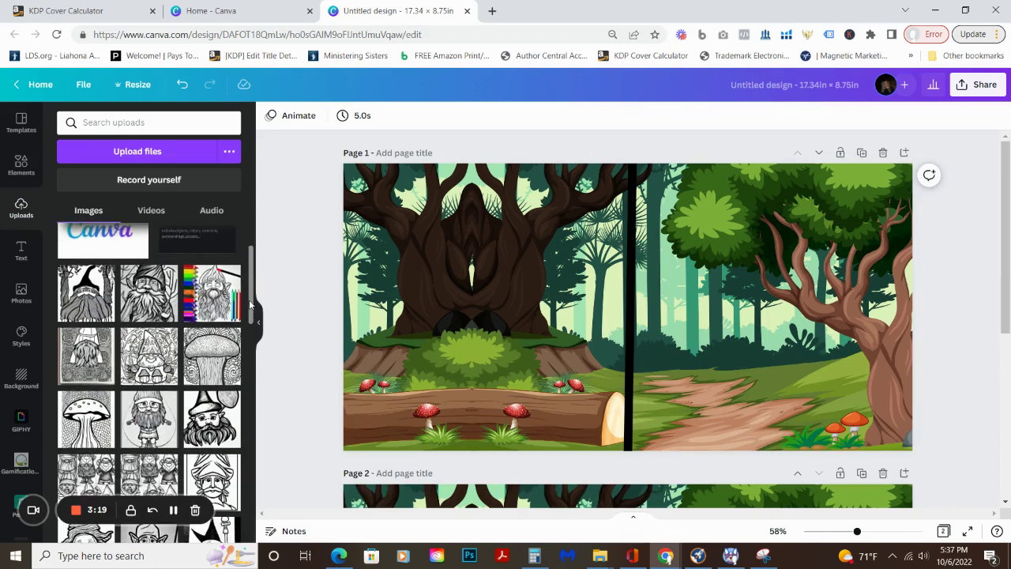
scroll(249, 304, down, 1)
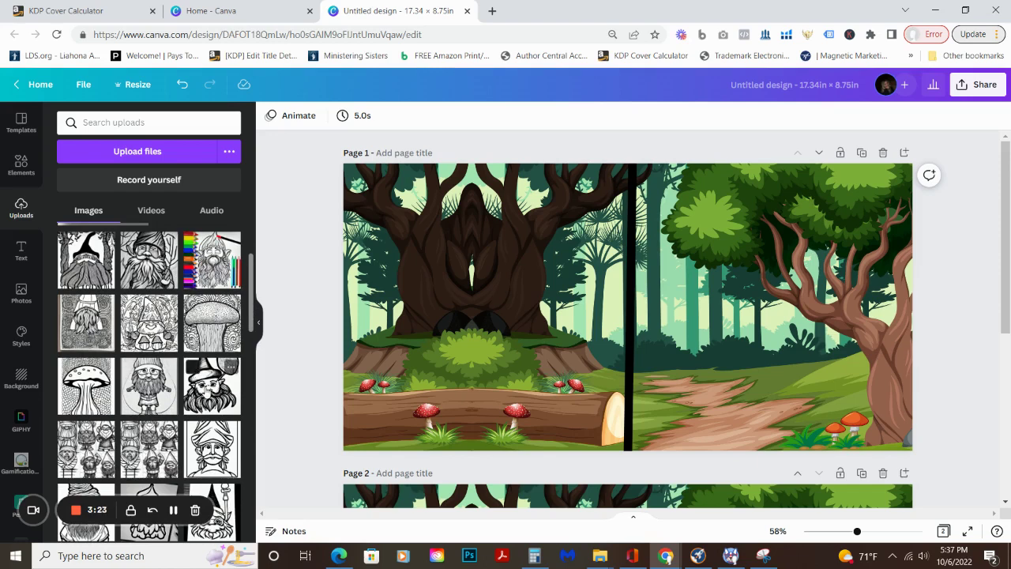
click(211, 387)
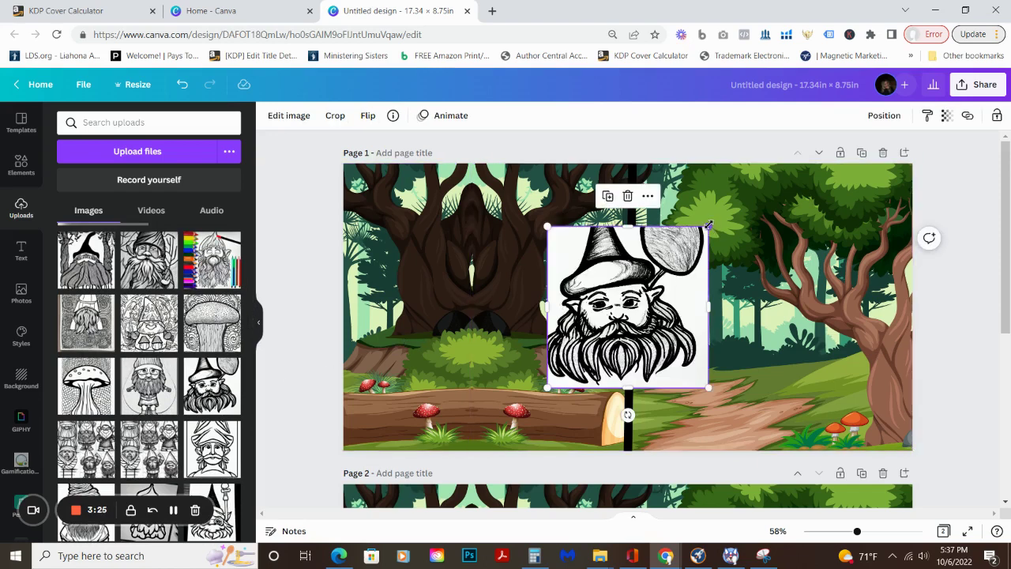
drag(708, 227, 618, 317)
drag(593, 355, 410, 381)
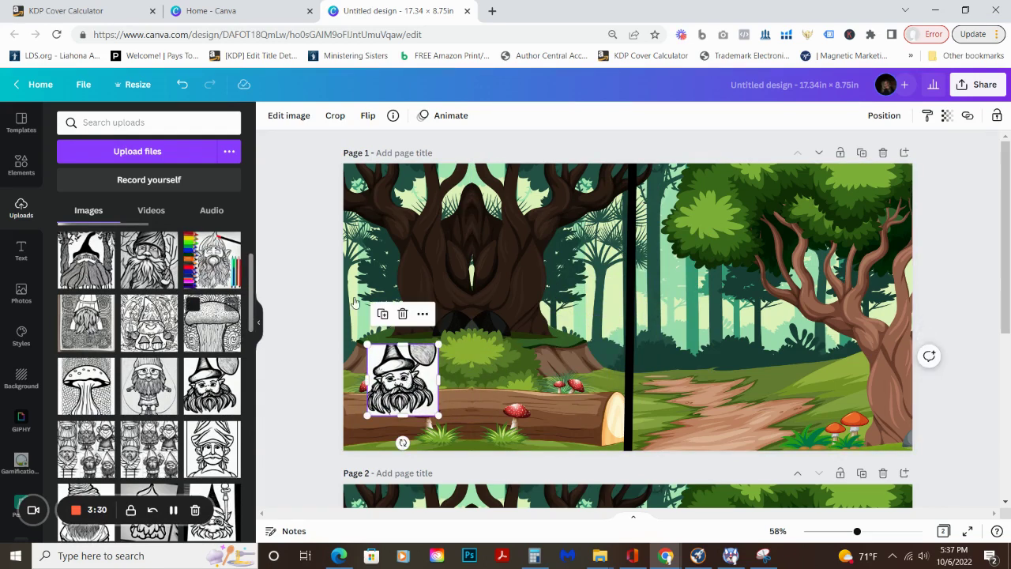
key(ctrl+z)
drag(569, 308, 518, 294)
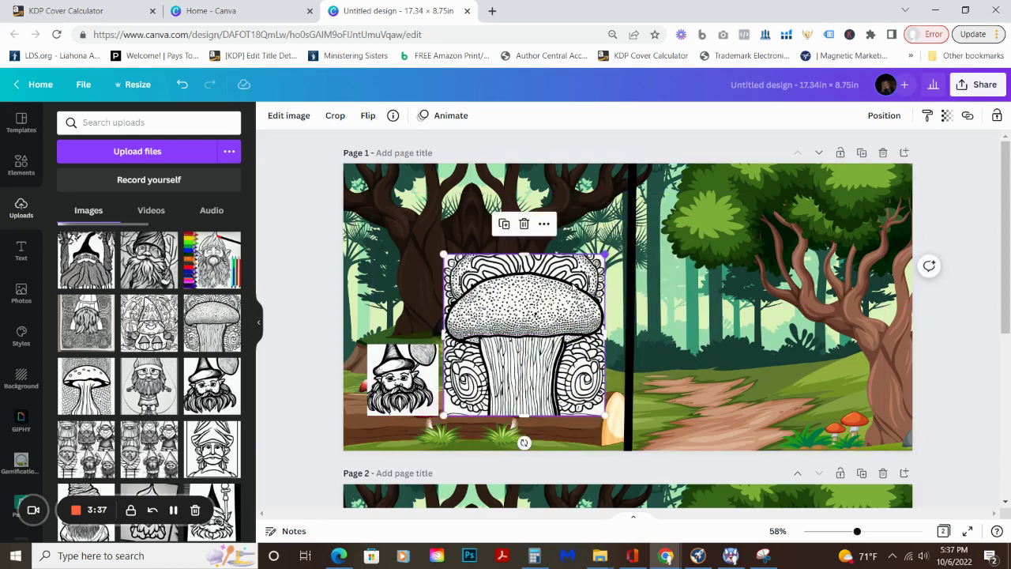
drag(605, 255, 515, 344)
key(Tab)
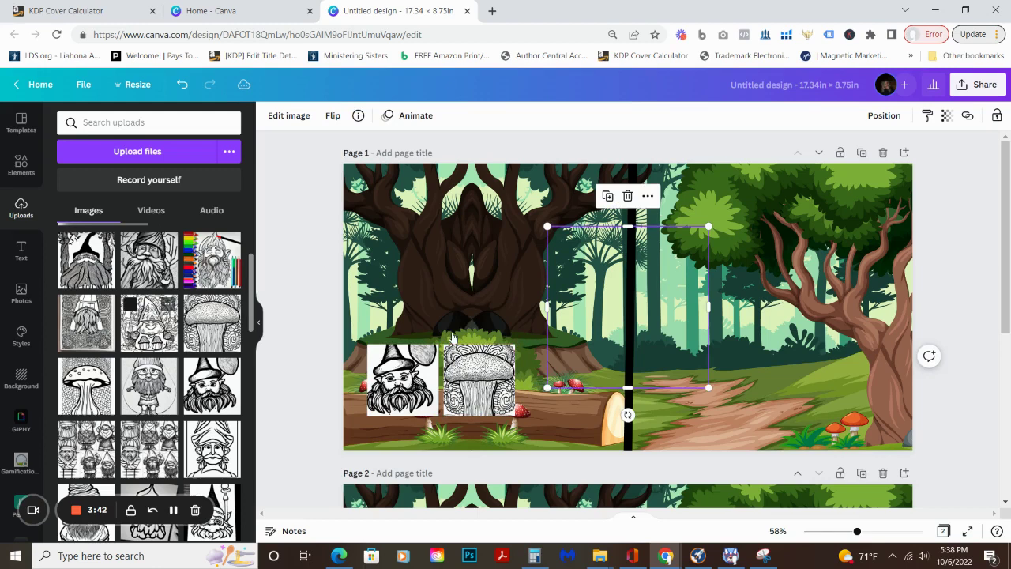
Add the gnome-with-mushrooms image, shrink it to match, and place it on the tree trunk.
click(149, 322)
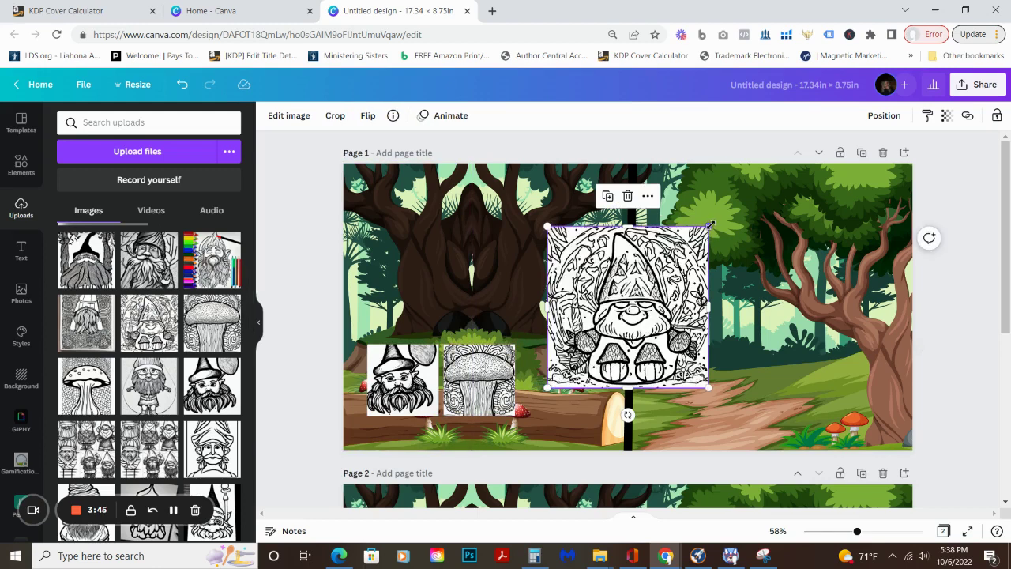
drag(709, 227, 637, 299)
drag(600, 349, 496, 299)
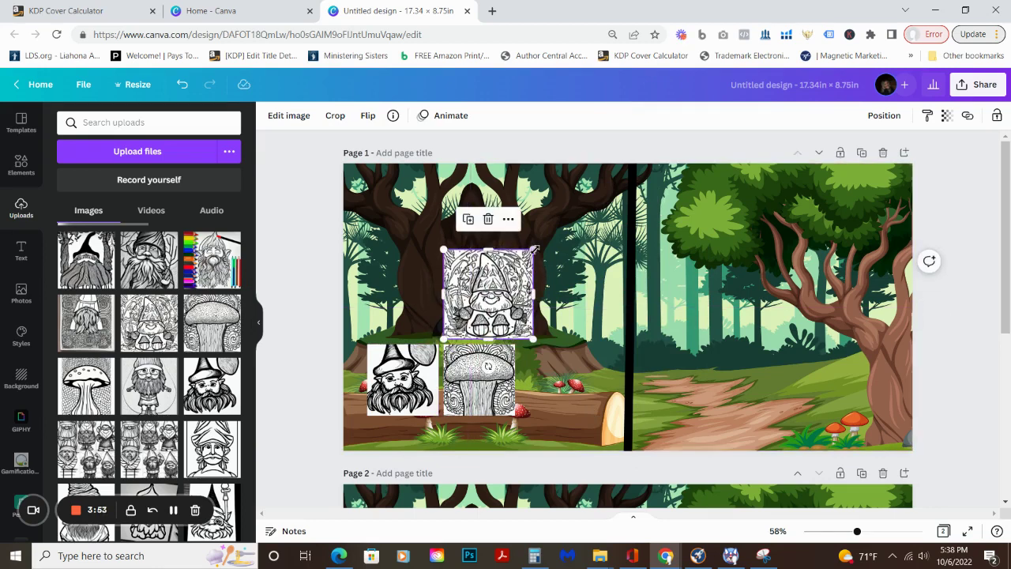
drag(531, 251, 505, 254)
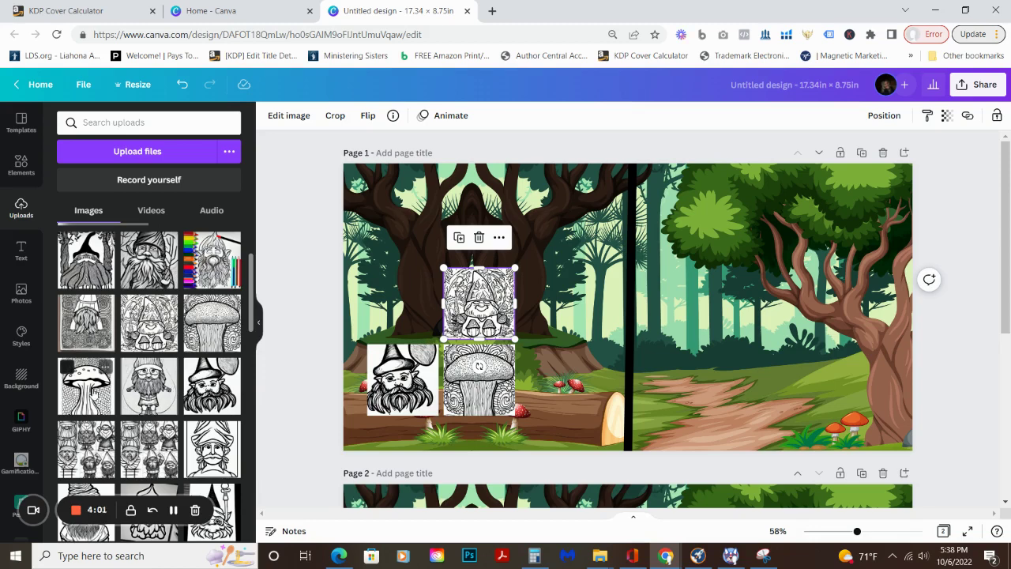
click(92, 391)
Place and shrink the new mushroom image, then add the six-gnome image aligned beside it.
drag(631, 309, 358, 261)
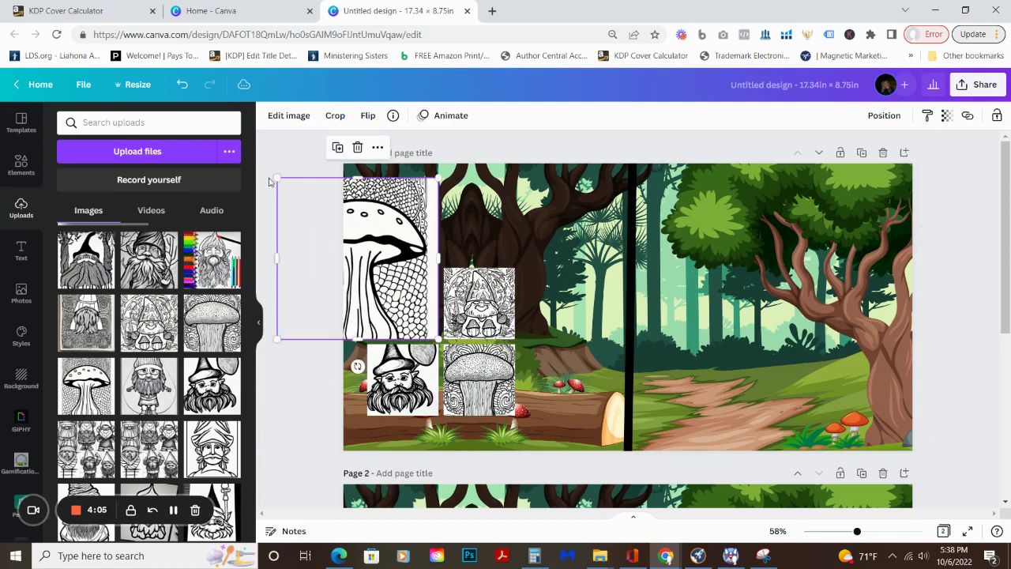
drag(302, 218, 368, 268)
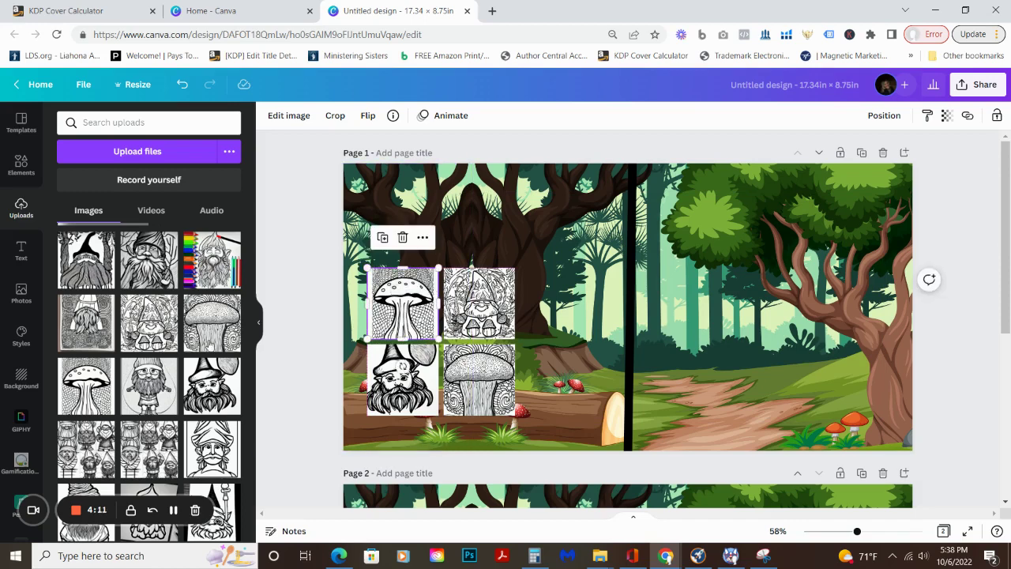
scroll(251, 270, down, 2)
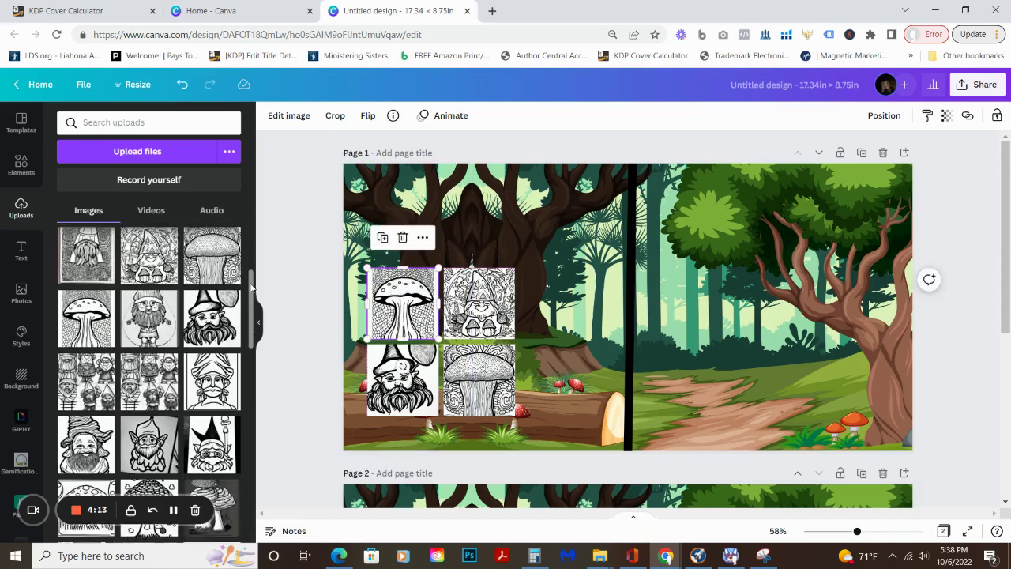
click(149, 367)
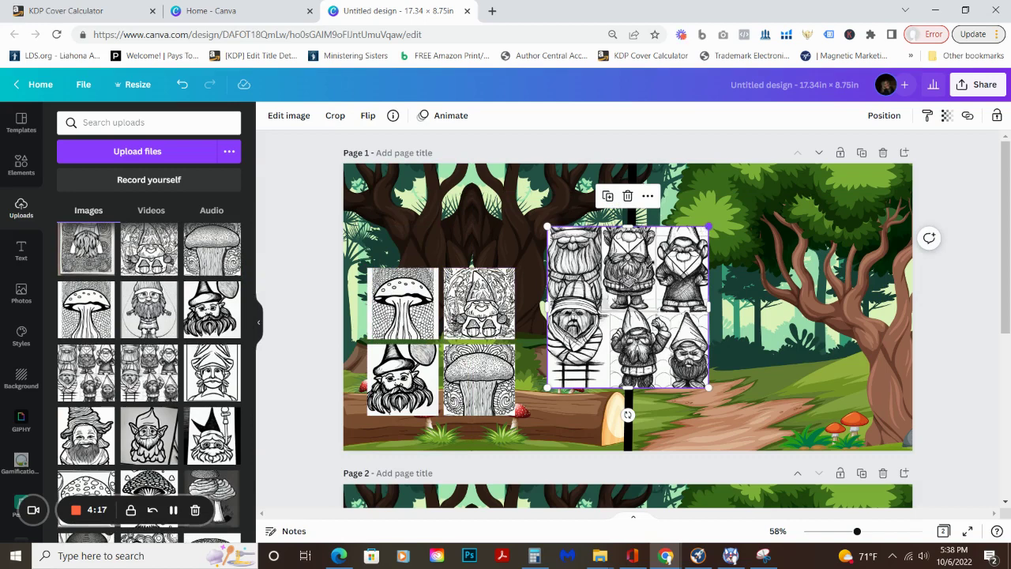
drag(709, 226, 643, 284)
drag(593, 335, 561, 301)
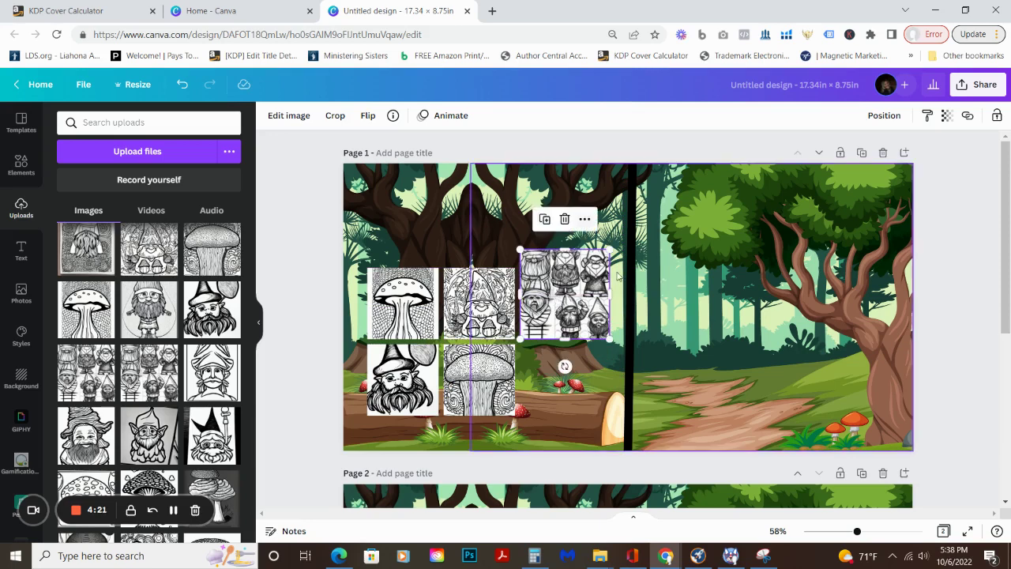
drag(610, 250, 602, 280)
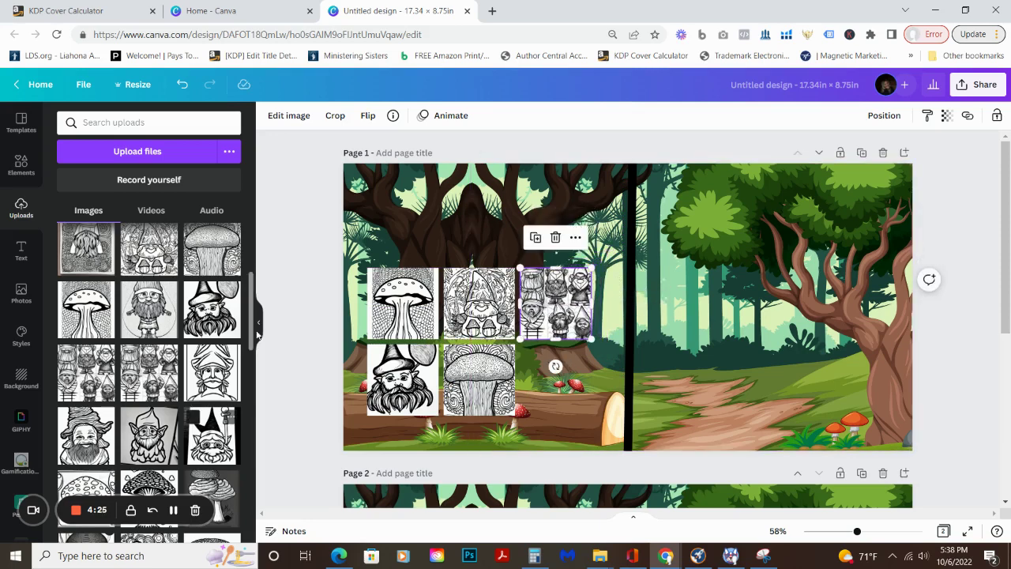
drag(252, 302, 252, 348)
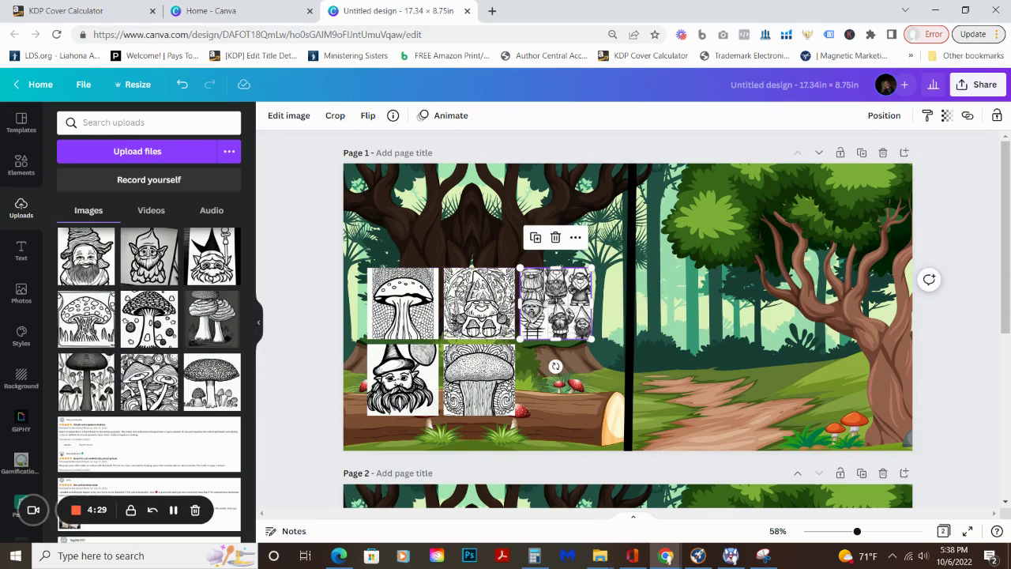
drag(548, 299, 543, 368)
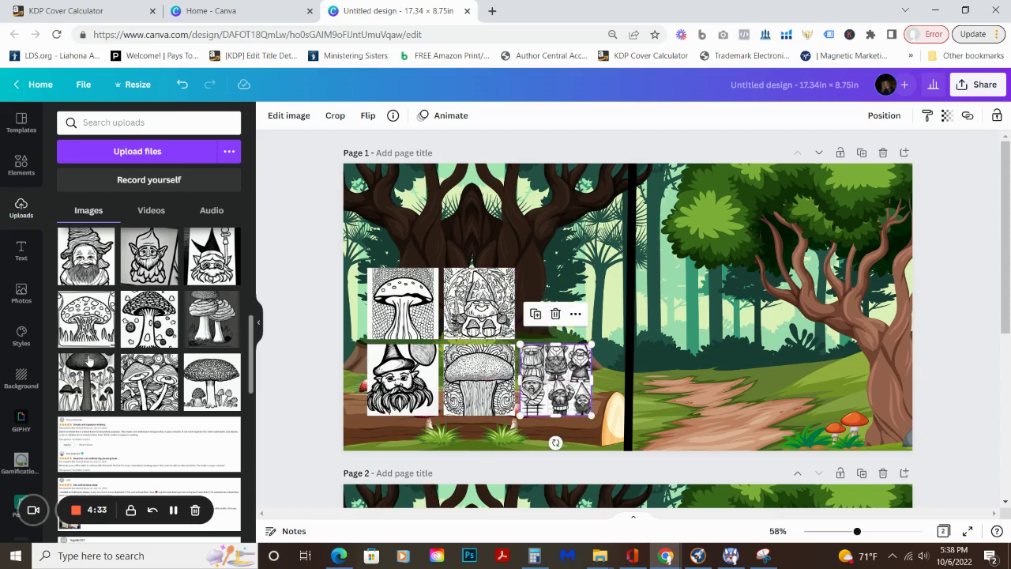
Add the patterned two-mushroom image, shrink it, and fit it into the grid.
click(149, 381)
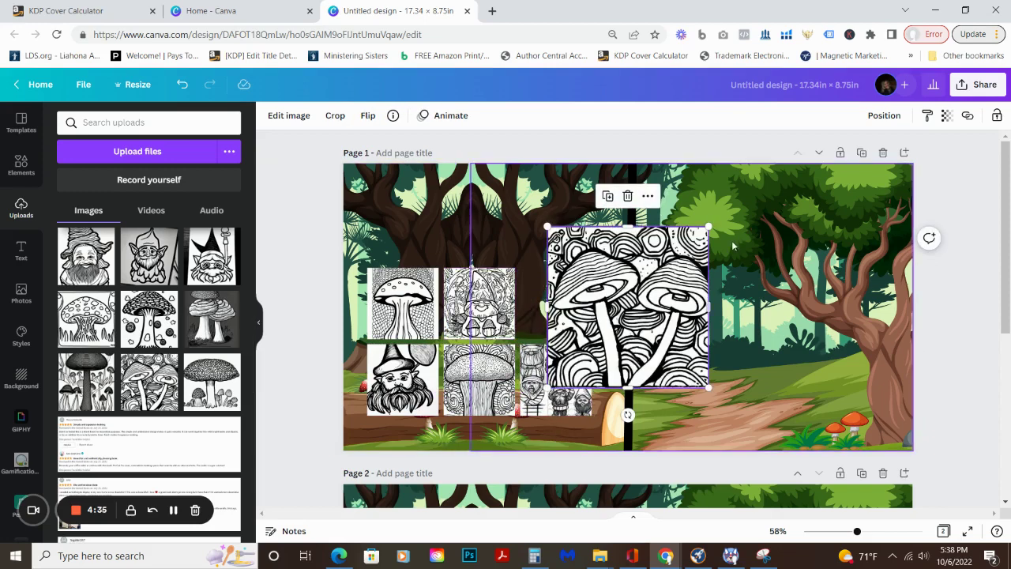
drag(713, 230, 621, 313)
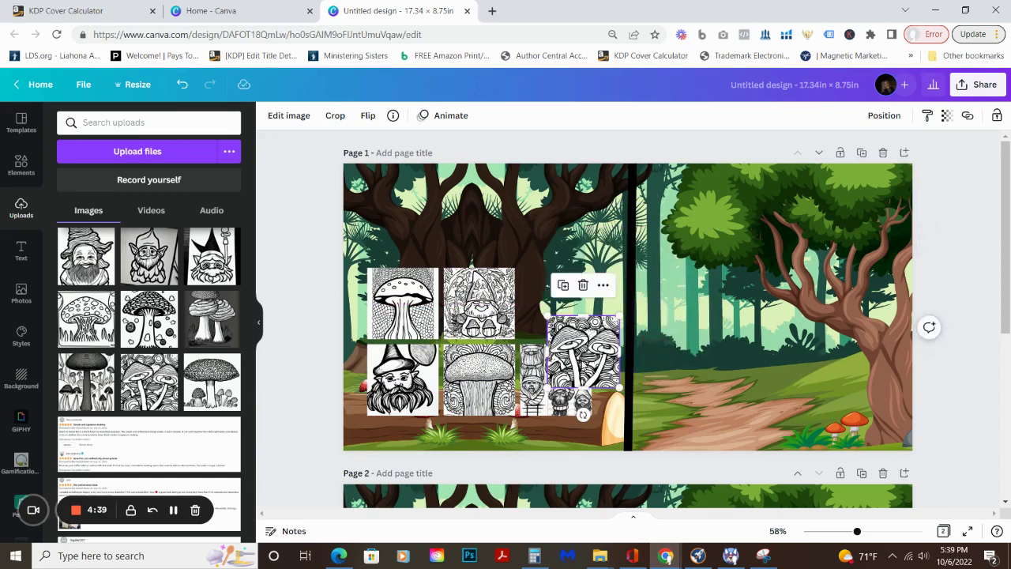
drag(587, 358, 558, 313)
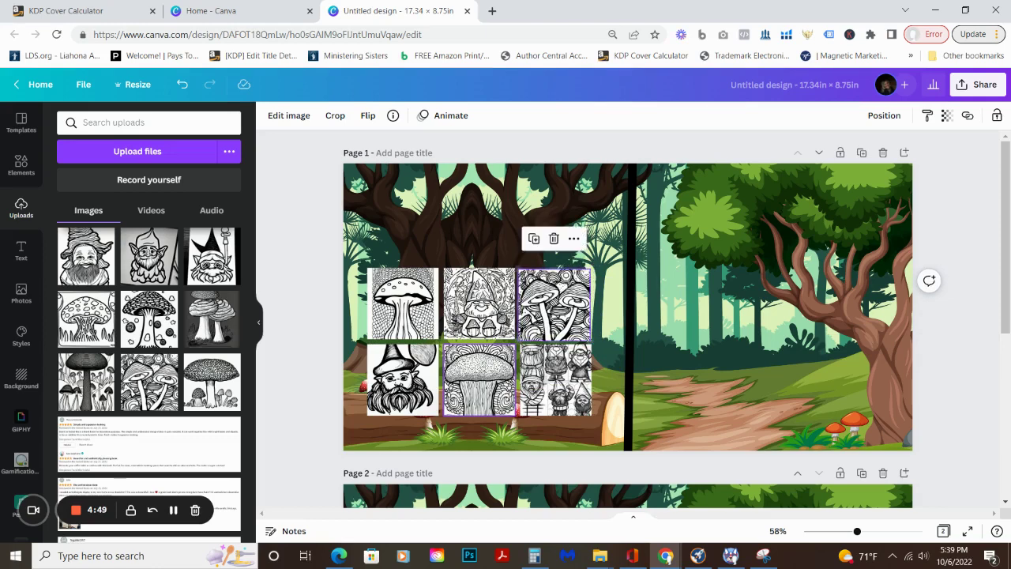
Add the FEELIN' CUTE text combination and replace FEELIN' with 'OVER 30 IMAGES'.
click(30, 250)
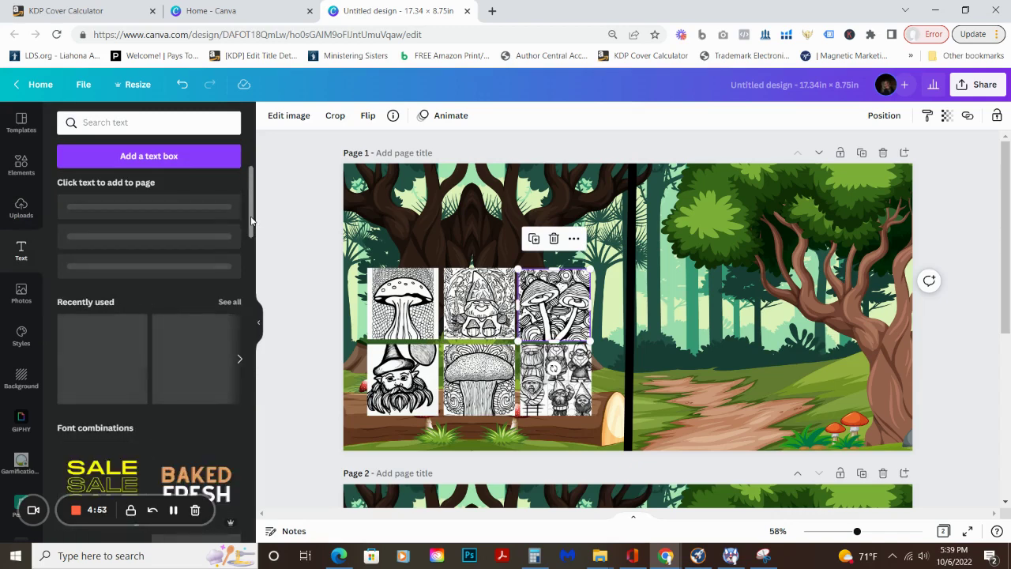
scroll(251, 229, down, 5)
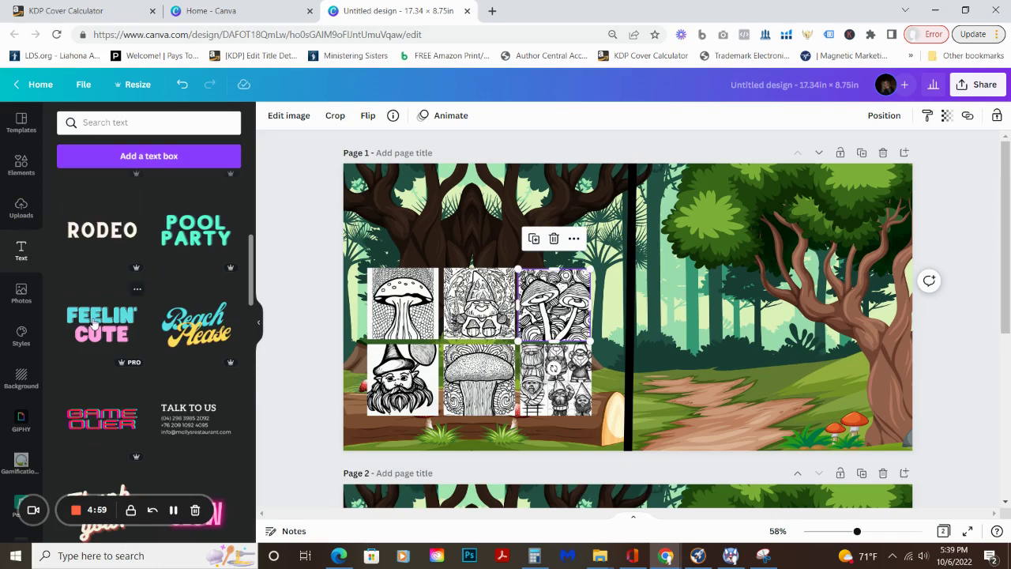
click(101, 324)
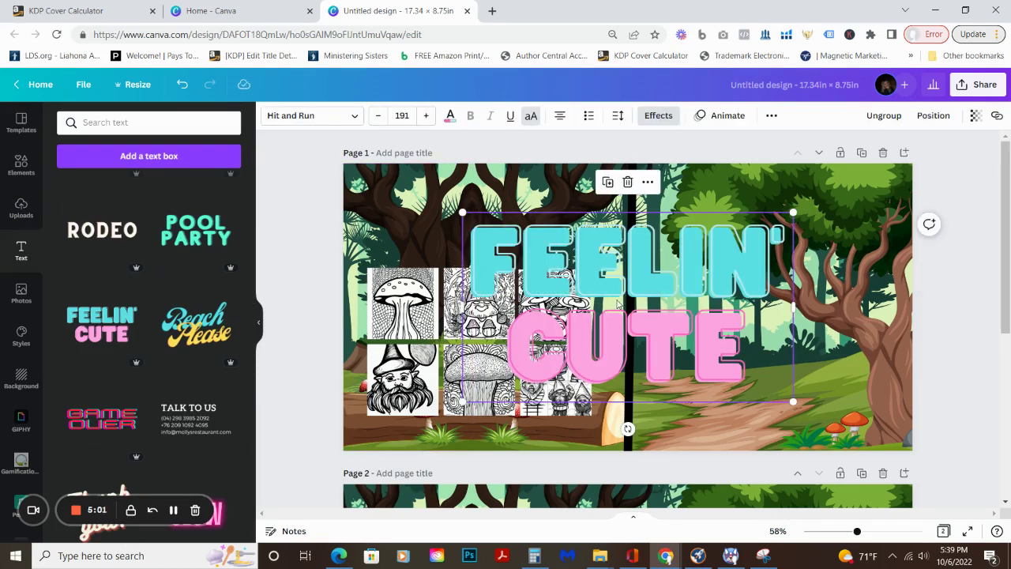
click(620, 305)
double_click(620, 280)
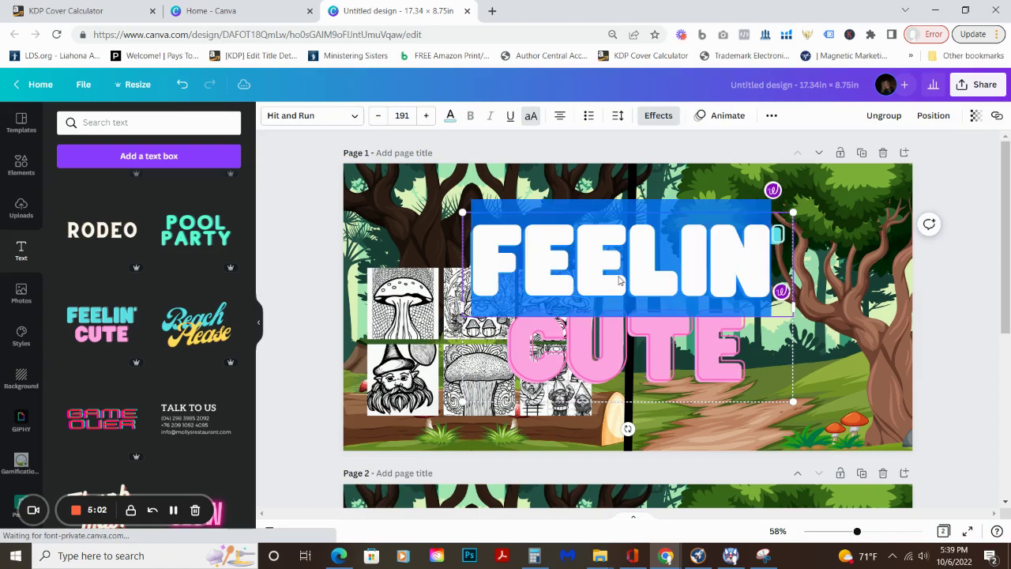
text(OVER)
key(Return)
text(30)
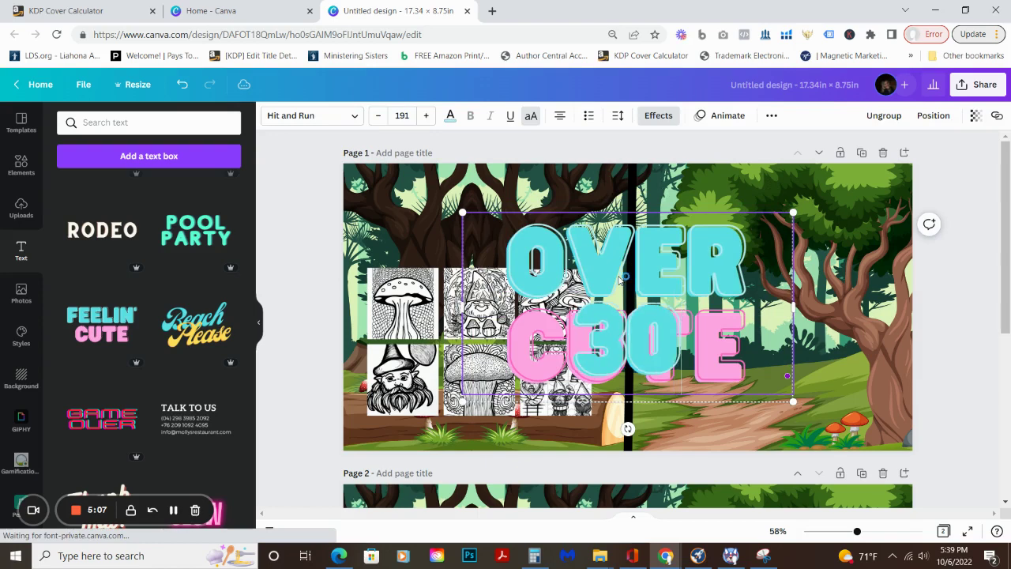
text(s)
text(IMAGES)
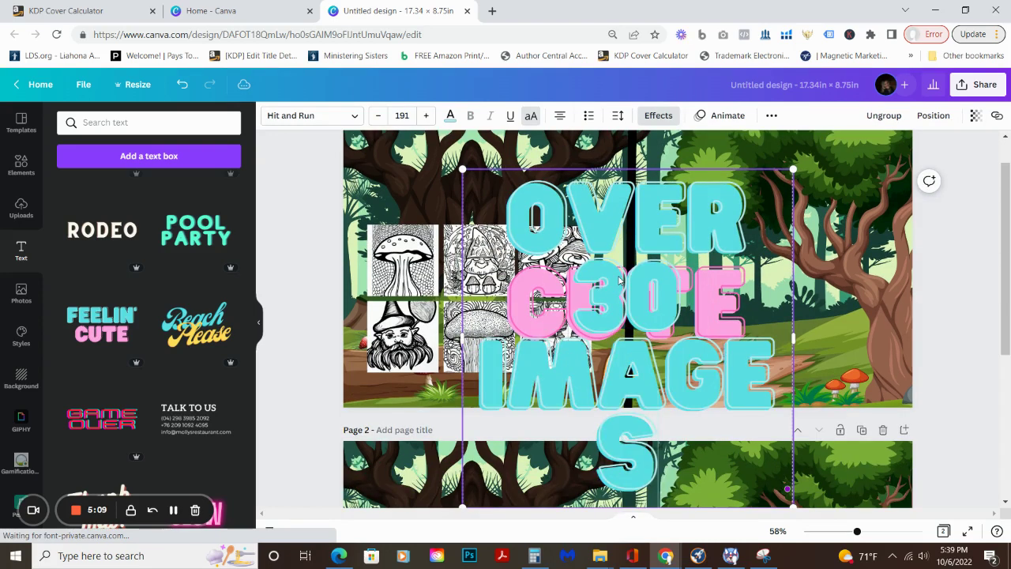
Set the OVER 30 IMAGES text to font size 20.
key(ctrl+a)
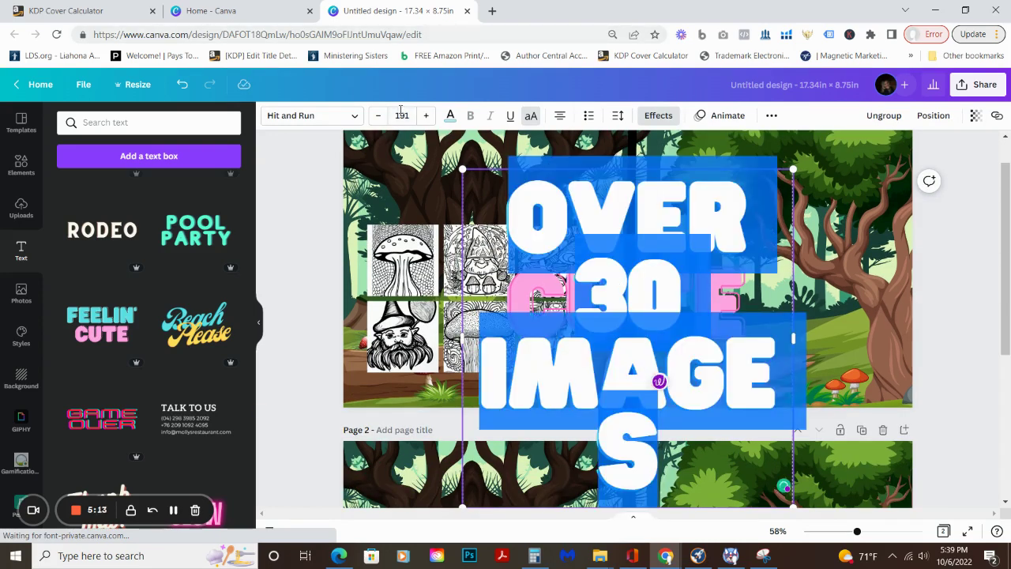
click(401, 111)
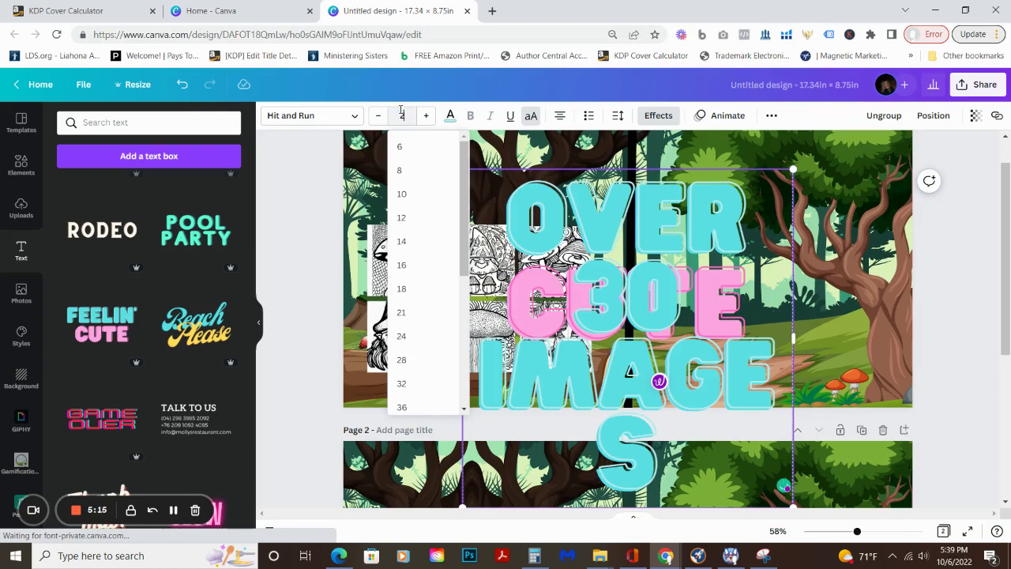
text(20)
key(Return)
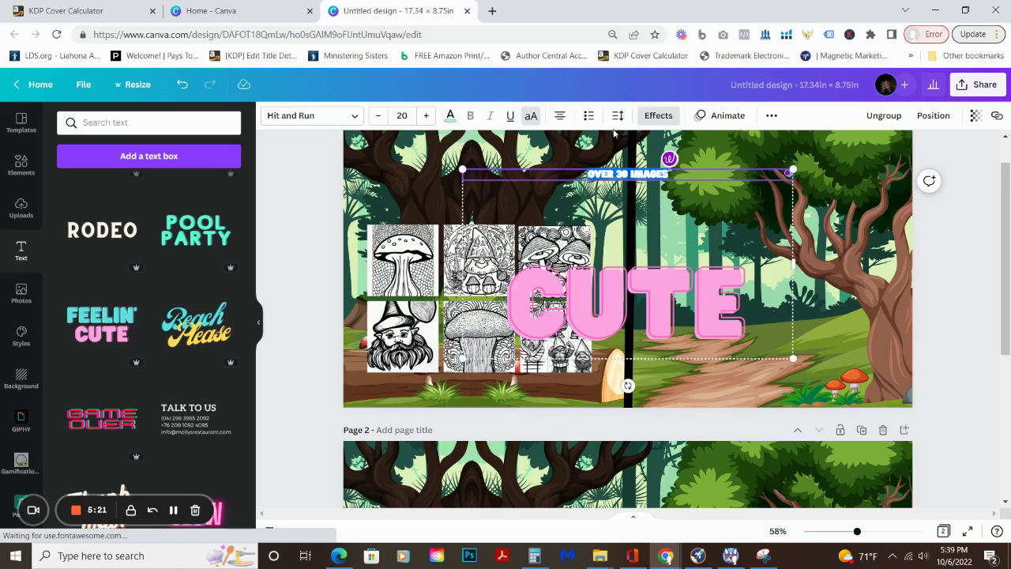
Give the OVER 30 IMAGES text a dark Background effect.
click(659, 116)
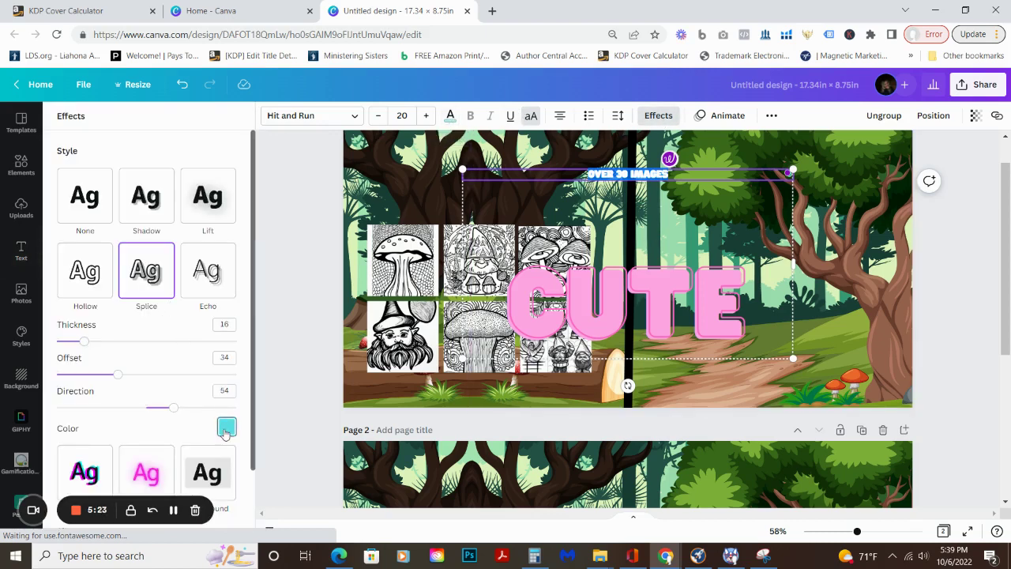
click(207, 472)
scroll(248, 466, down, 2)
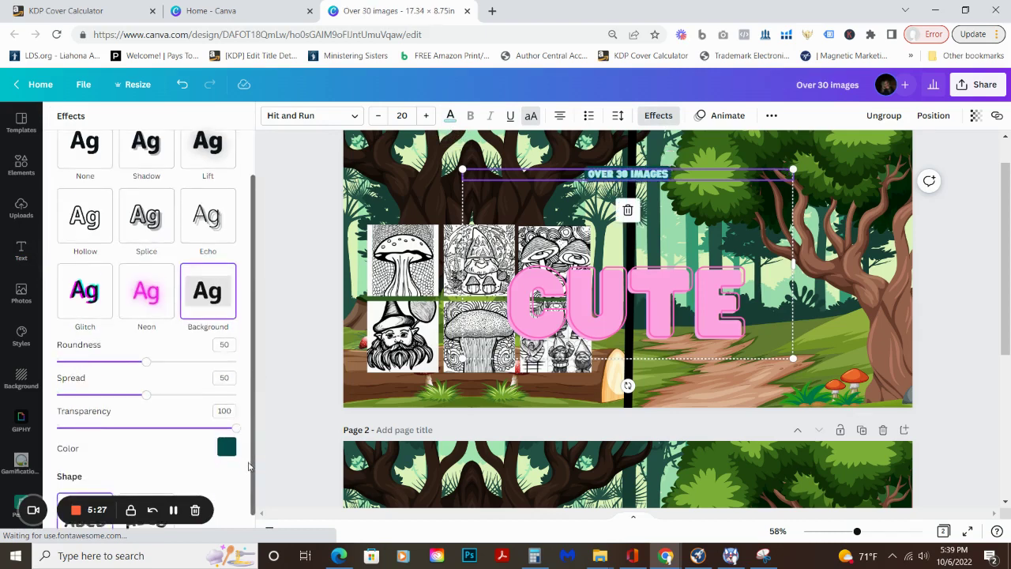
scroll(248, 466, down, 1)
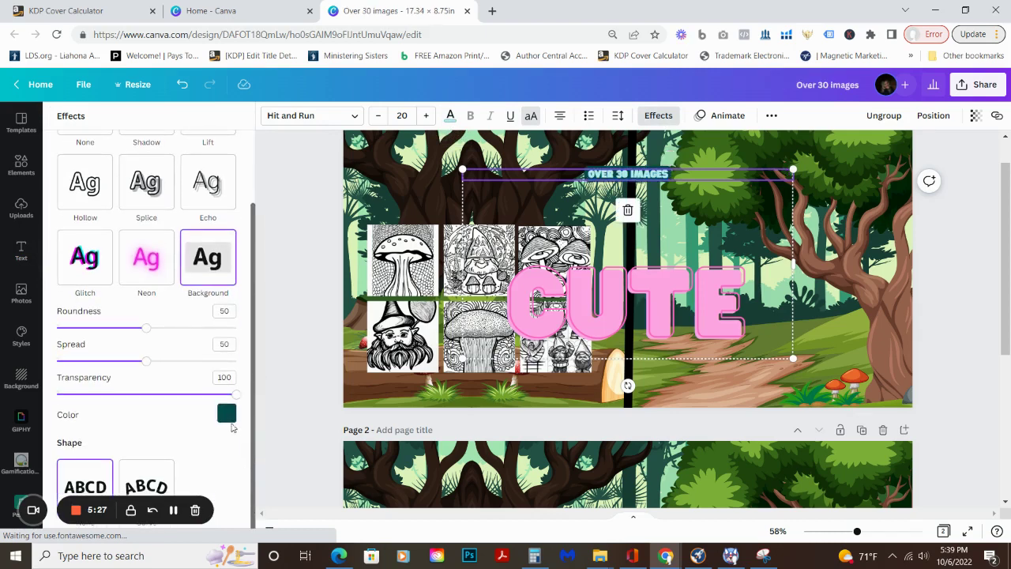
Delete the pink CUTE text, narrow the heading box, and nudge the image grid up.
click(613, 321)
key(Delete)
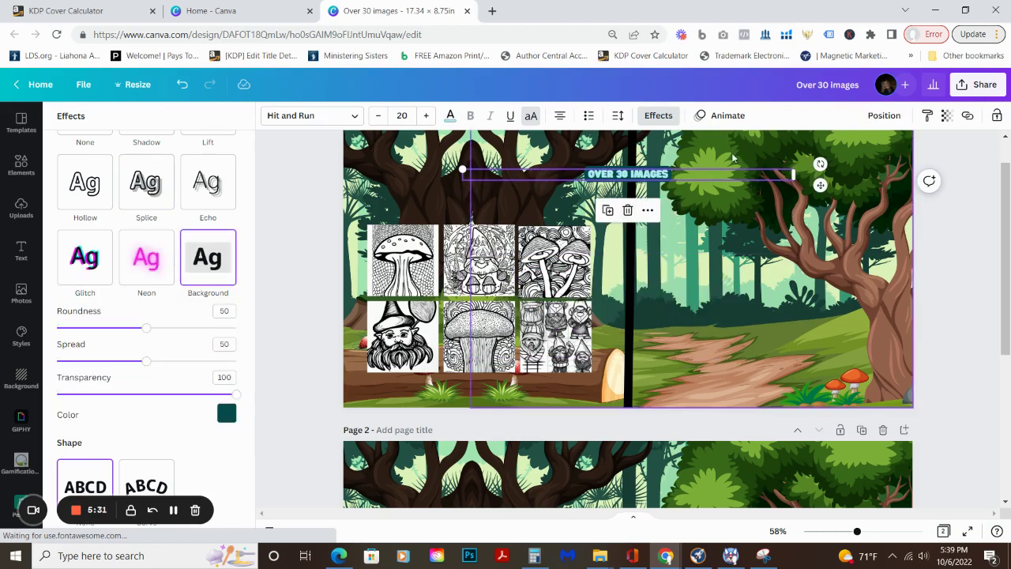
drag(792, 173, 569, 211)
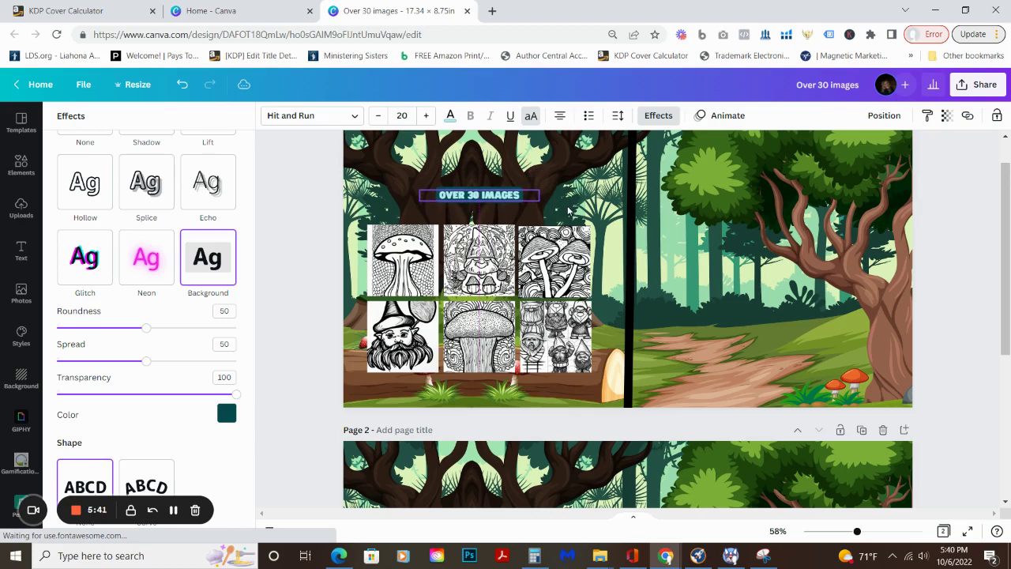
drag(324, 243, 594, 350)
drag(578, 302, 577, 277)
Undo the image grid move and begin picking individual grid pictures.
key(ctrl+z)
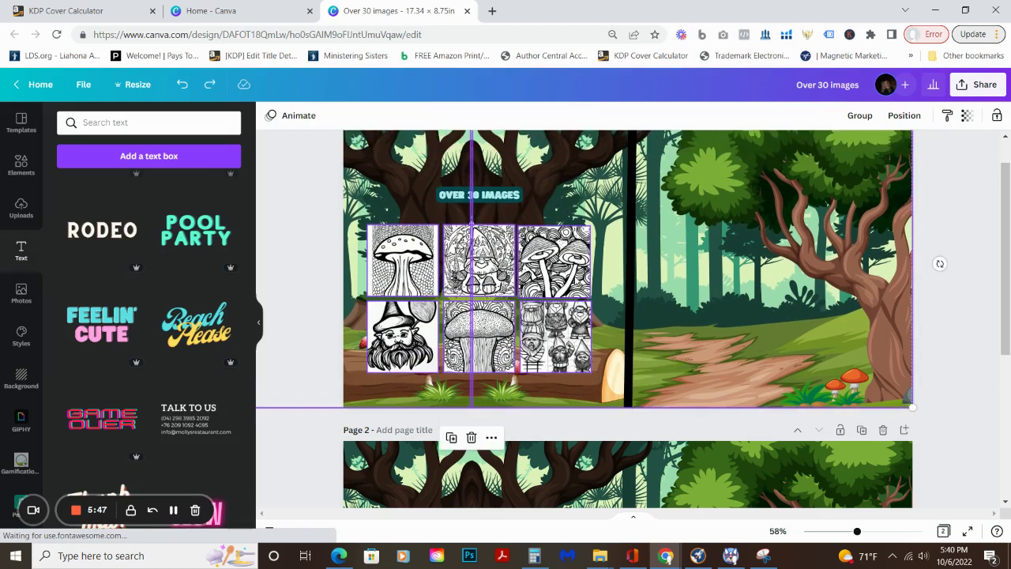
click(982, 309)
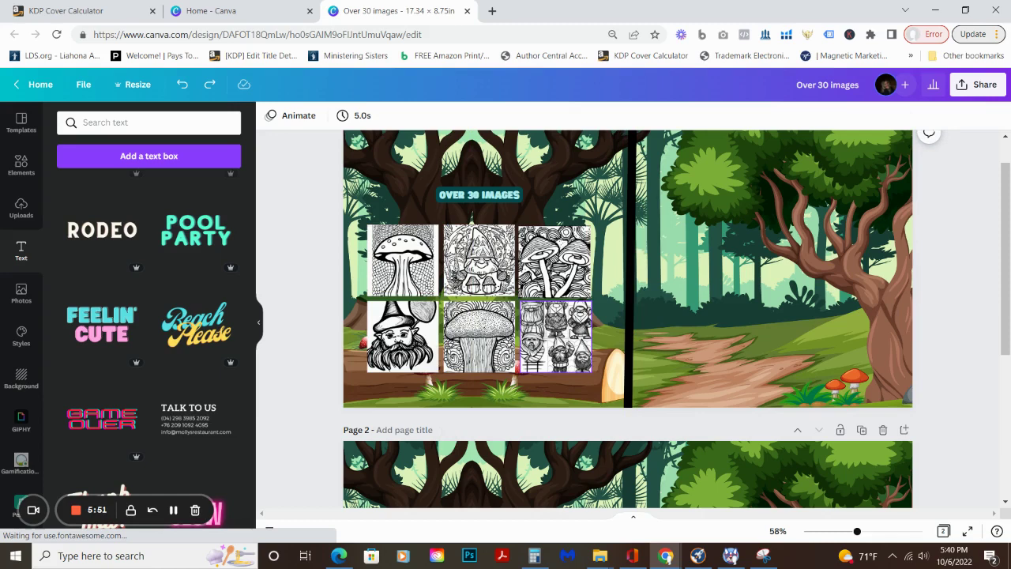
click(556, 335)
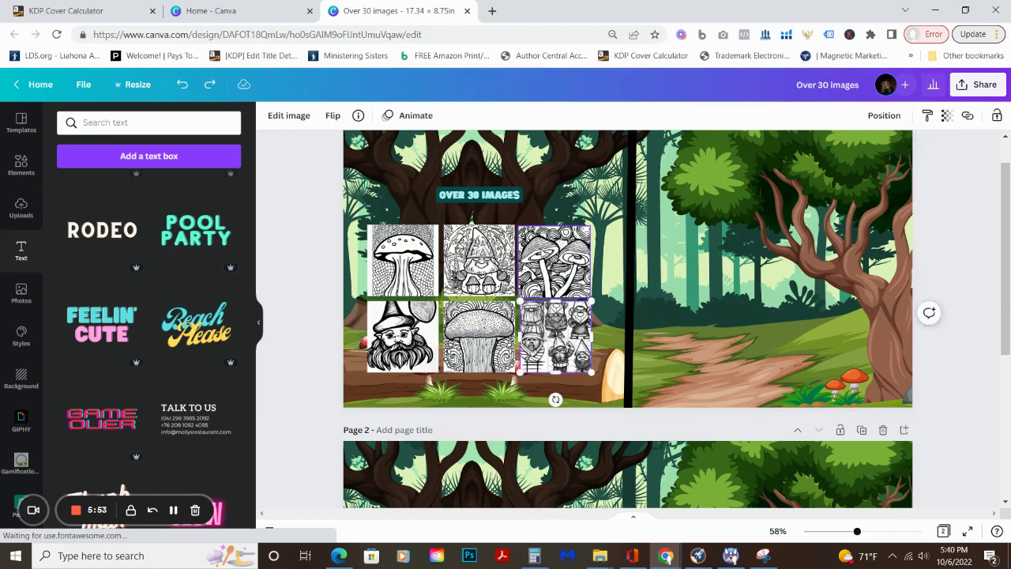
shift+click(463, 326)
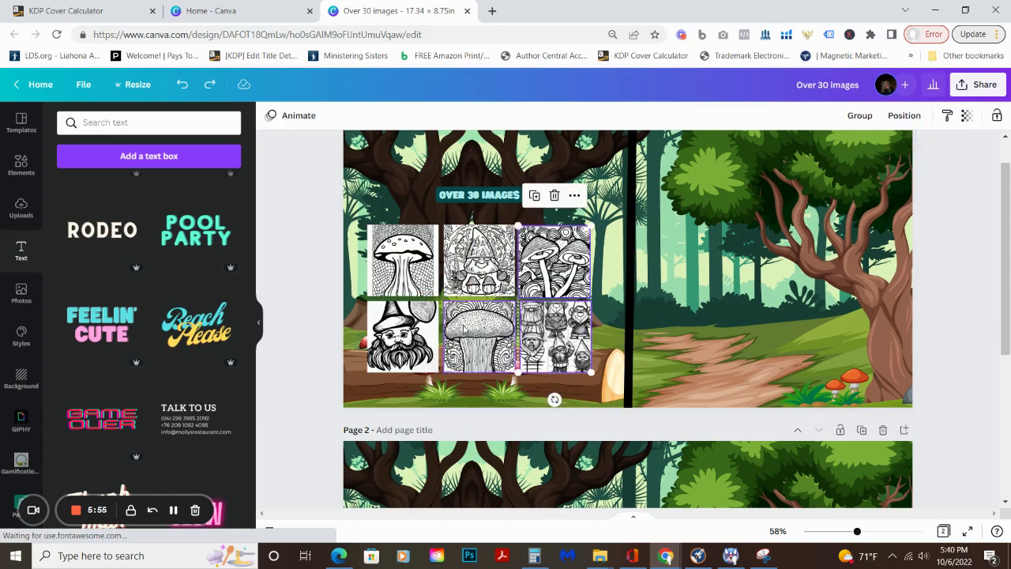
click(463, 327)
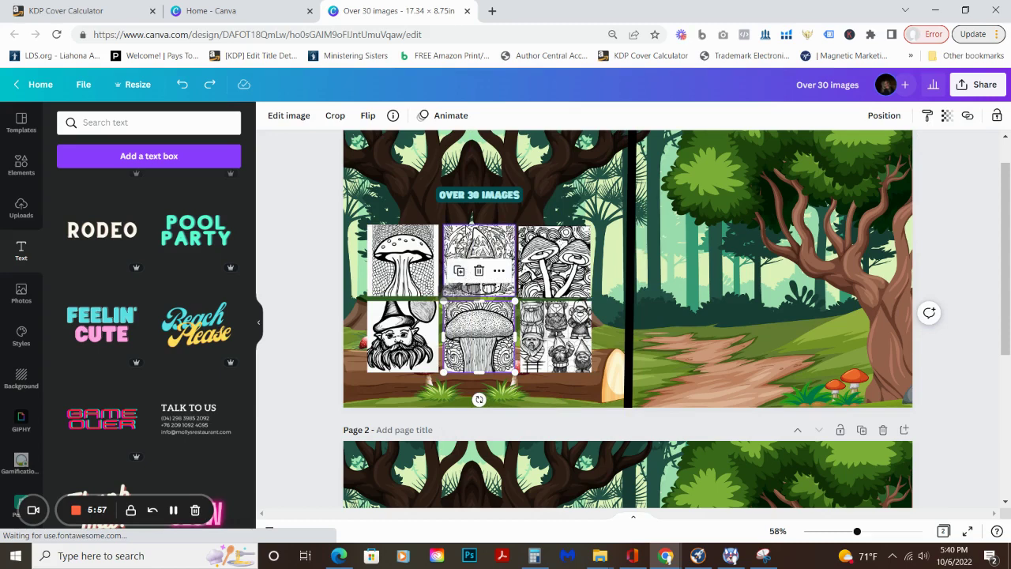
Multi-select the mushroom and gnome pictures in the six-image grid.
click(403, 260)
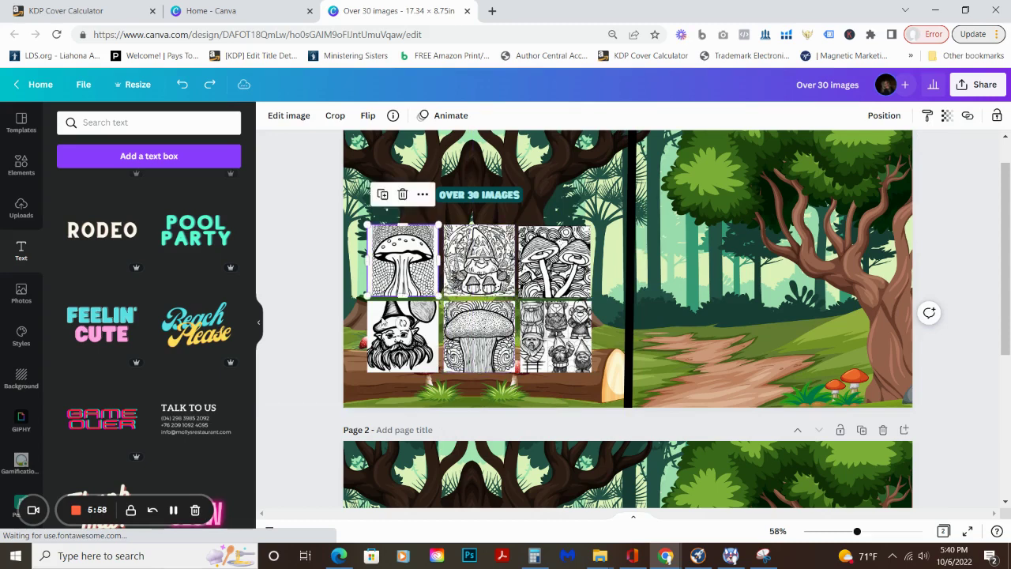
click(403, 332)
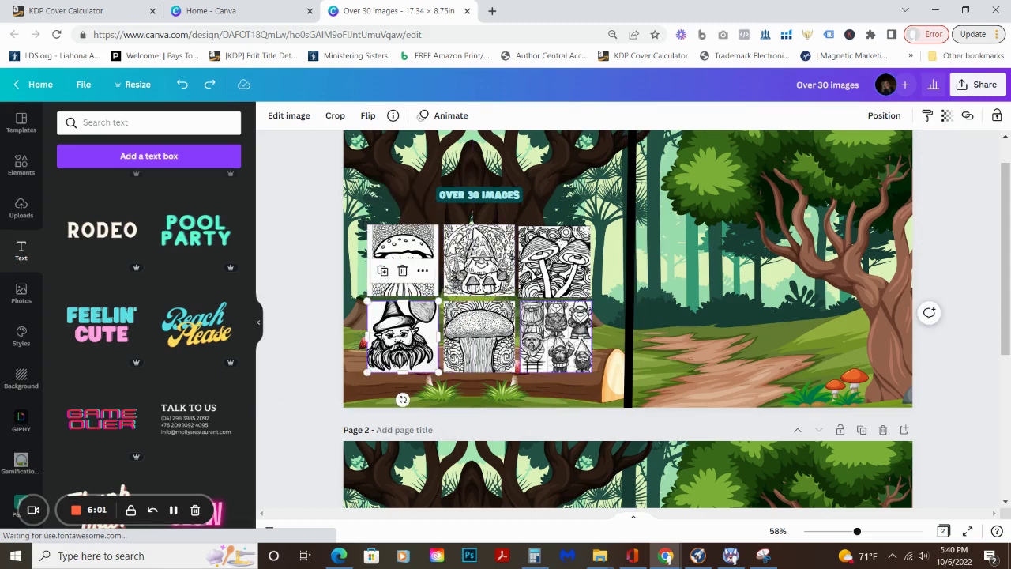
shift+click(548, 335)
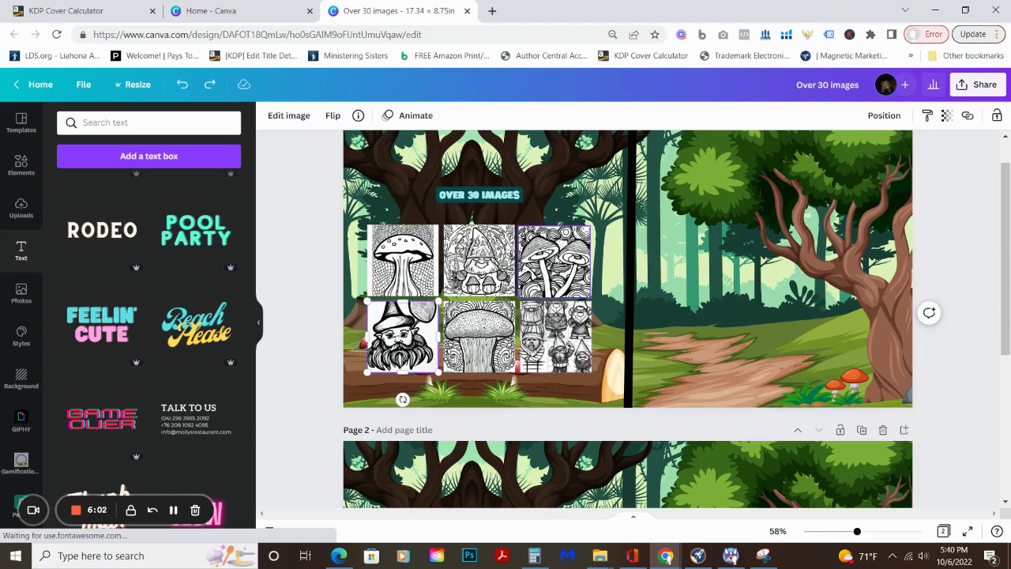
shift+click(553, 260)
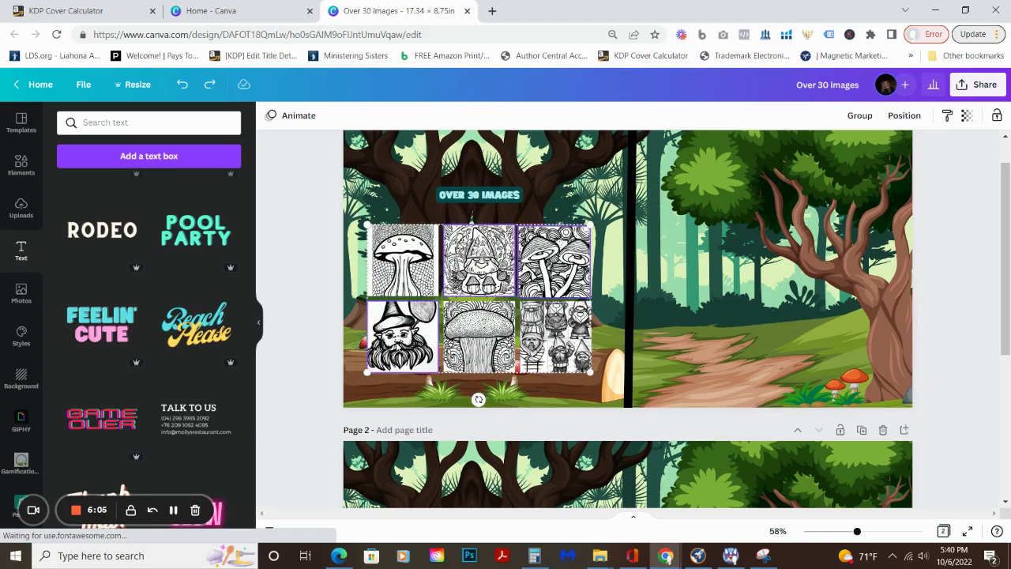
shift+click(399, 348)
shift+click(498, 339)
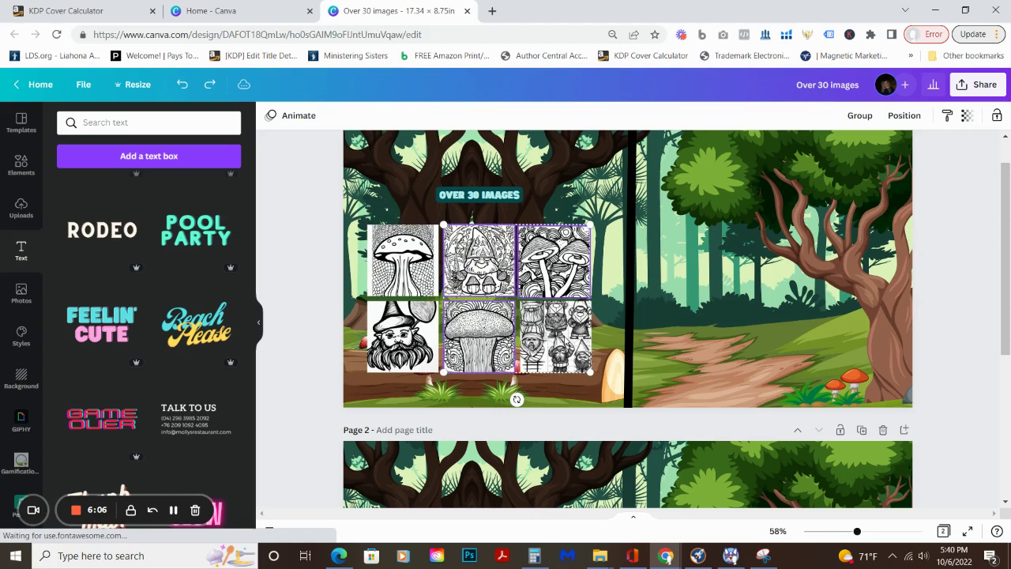
shift+click(563, 338)
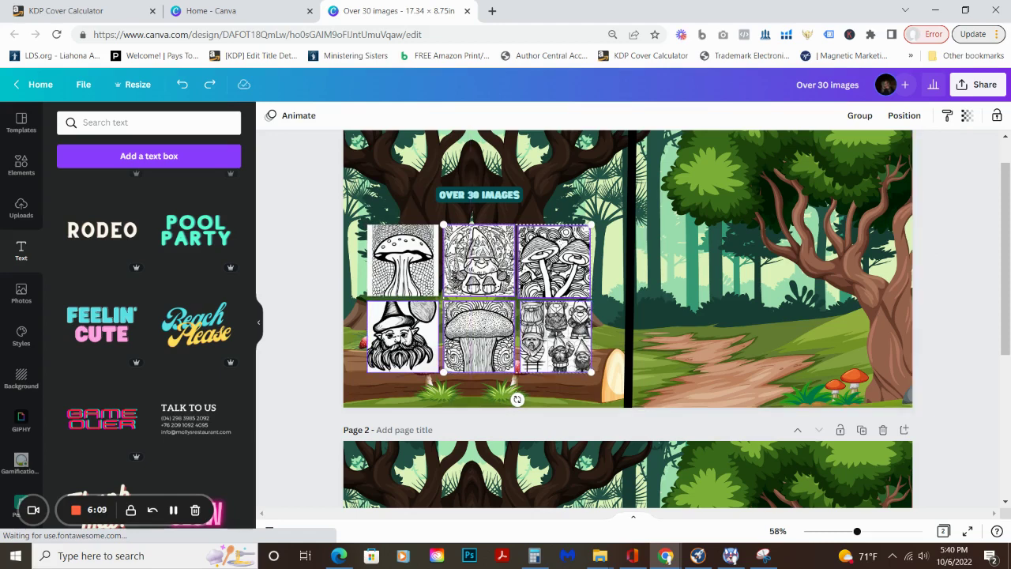
shift+click(399, 340)
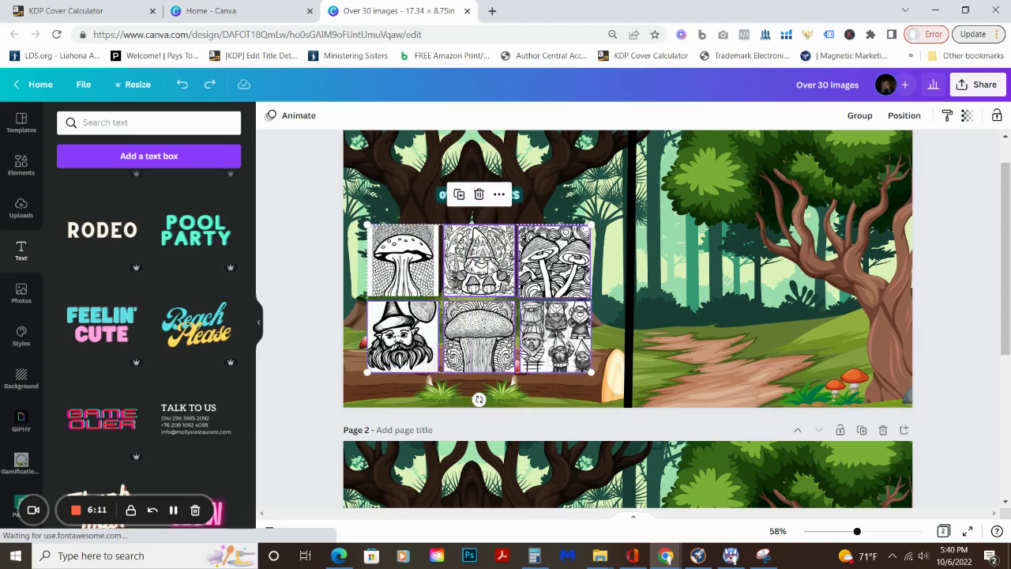
Try tidying the selected pictures, then undo until the OVER 30 IMAGES caption sits above the grid.
key(alt+shift+t)
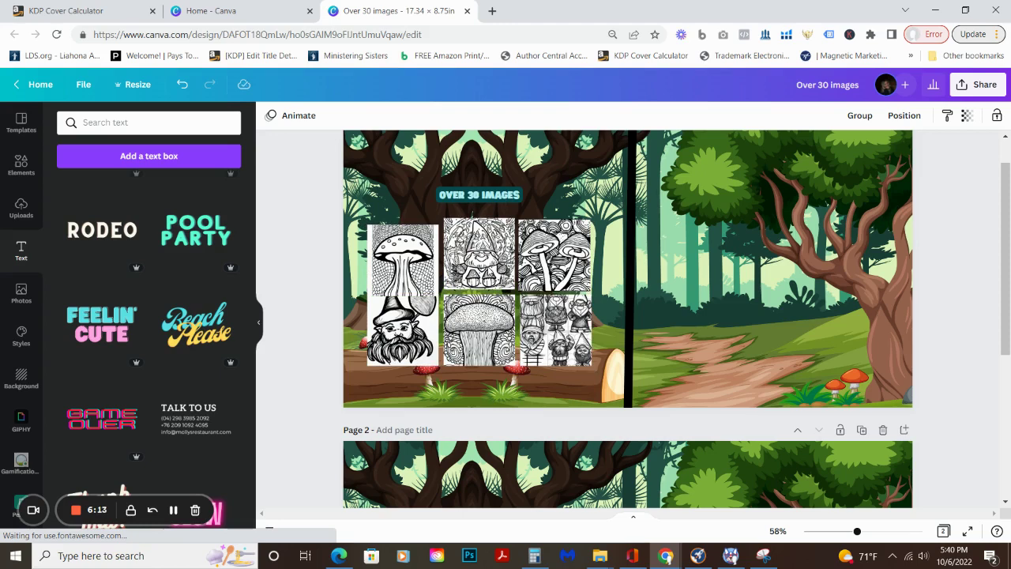
key(ctrl+z)
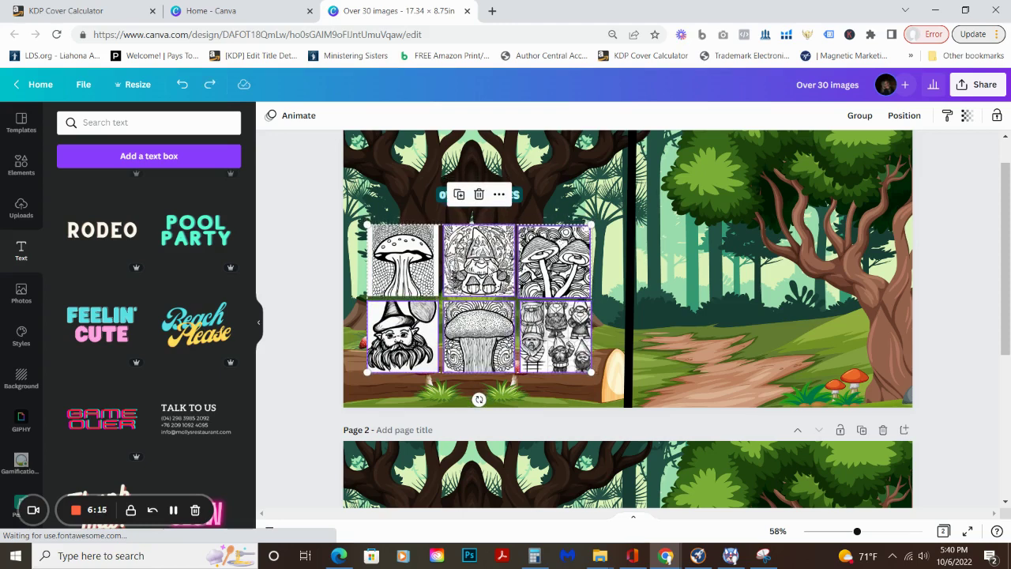
key(ctrl+z)
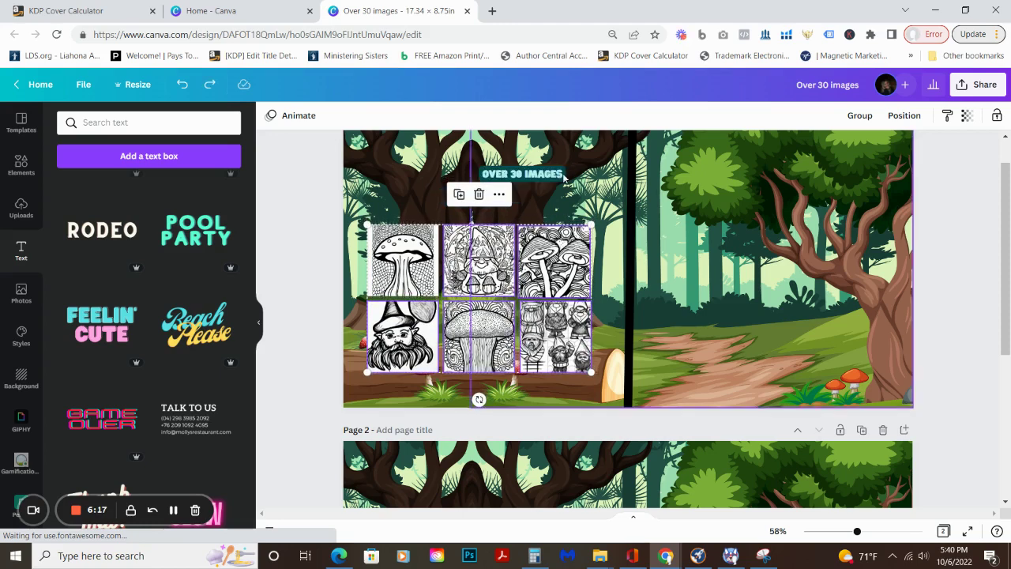
Slide the OVER 30 IMAGES caption left over the grid and select all six pictures.
mouse_move(510, 176)
mouse_down()
mouse_move(462, 177)
mouse_move(496, 180)
mouse_up()
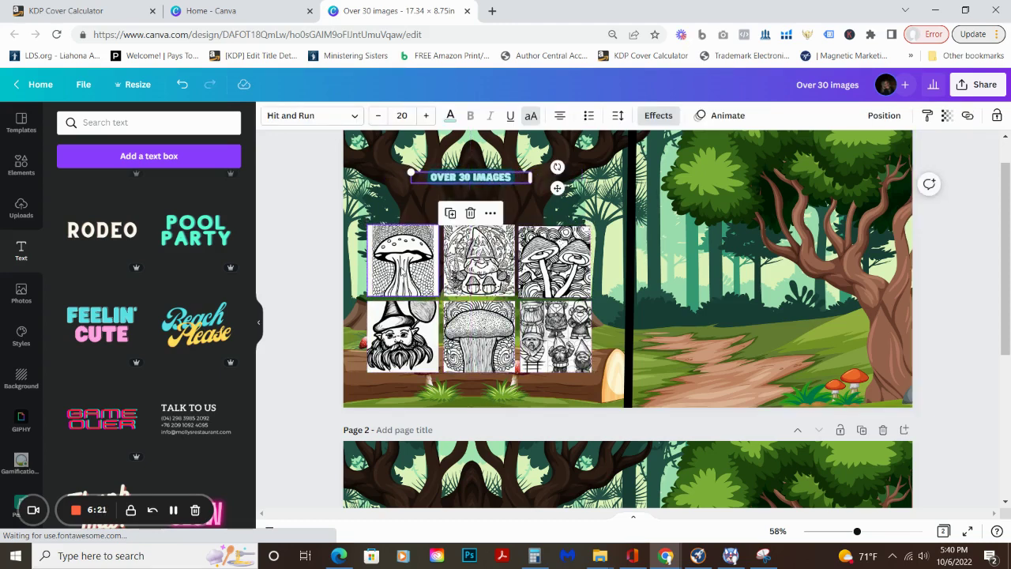
click(403, 270)
shift+click(479, 261)
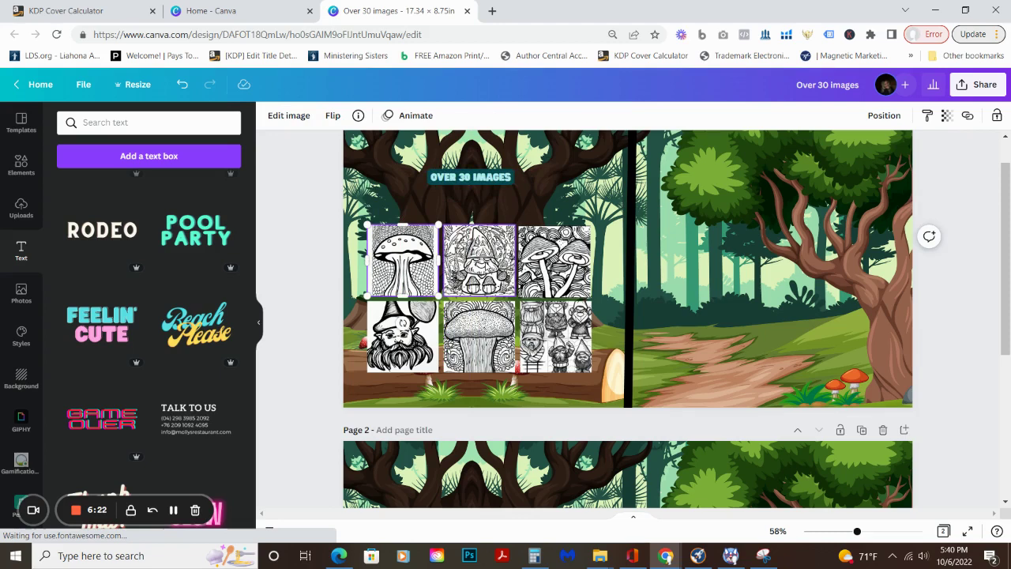
shift+click(402, 332)
shift+click(555, 332)
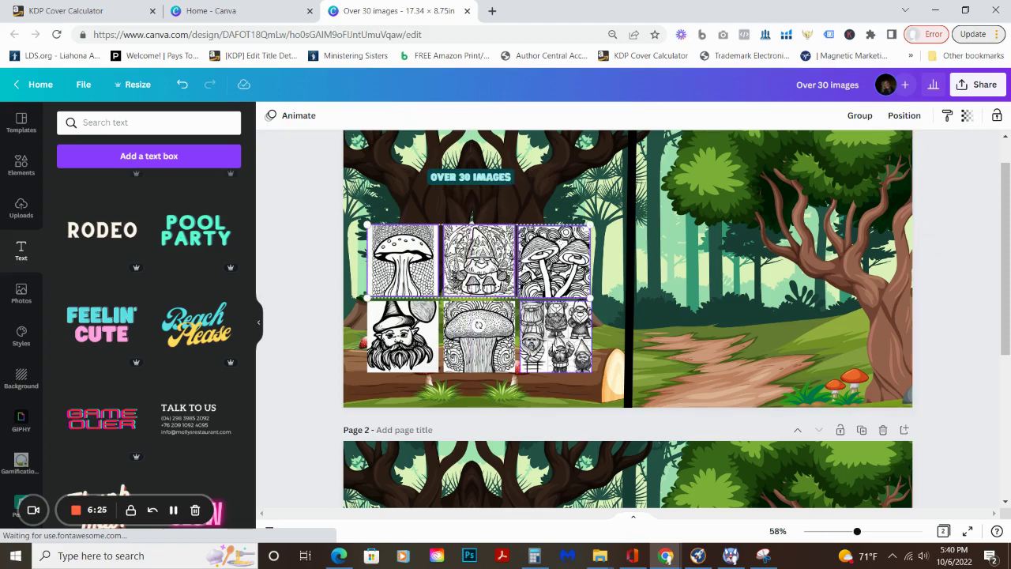
shift+click(477, 335)
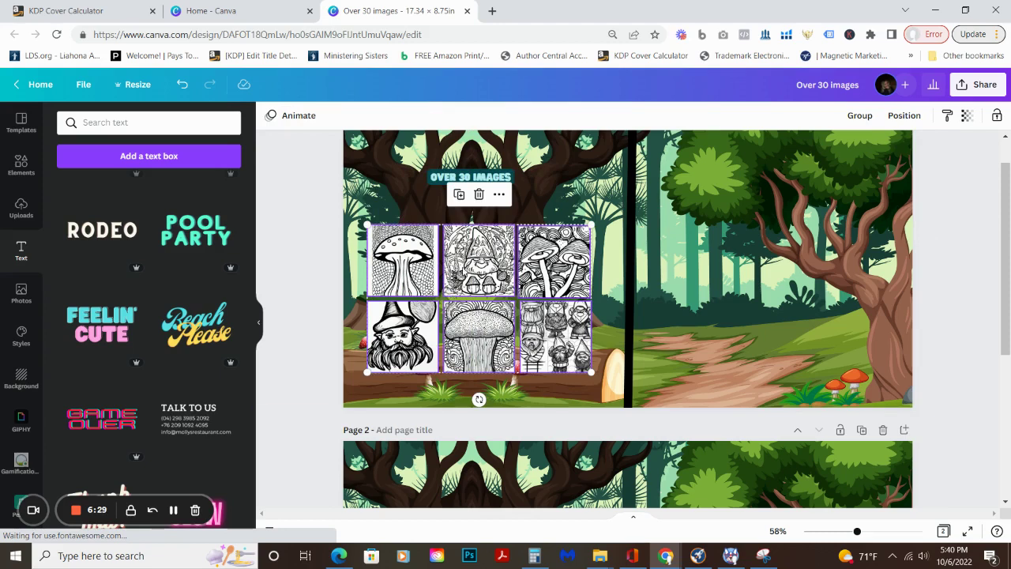
Raise the six grid pictures up beneath the heading.
key(shift+Up)
key(shift+Up)
key(shift+Up)
key(shift+Up)
key(shift+Up)
key(Up)
key(Up)
key(Up)
key(Up)
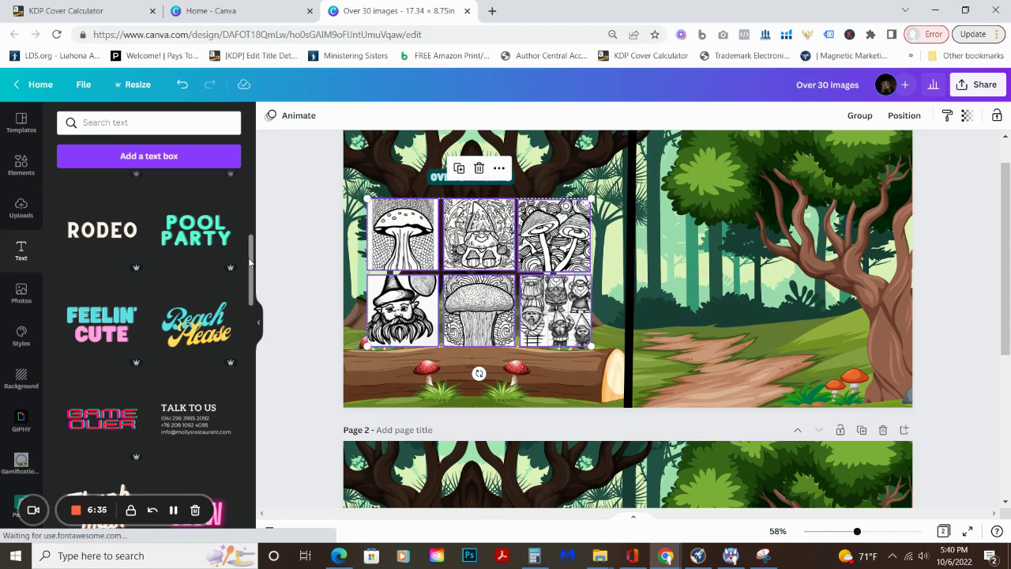
scroll(250, 262, down, 1)
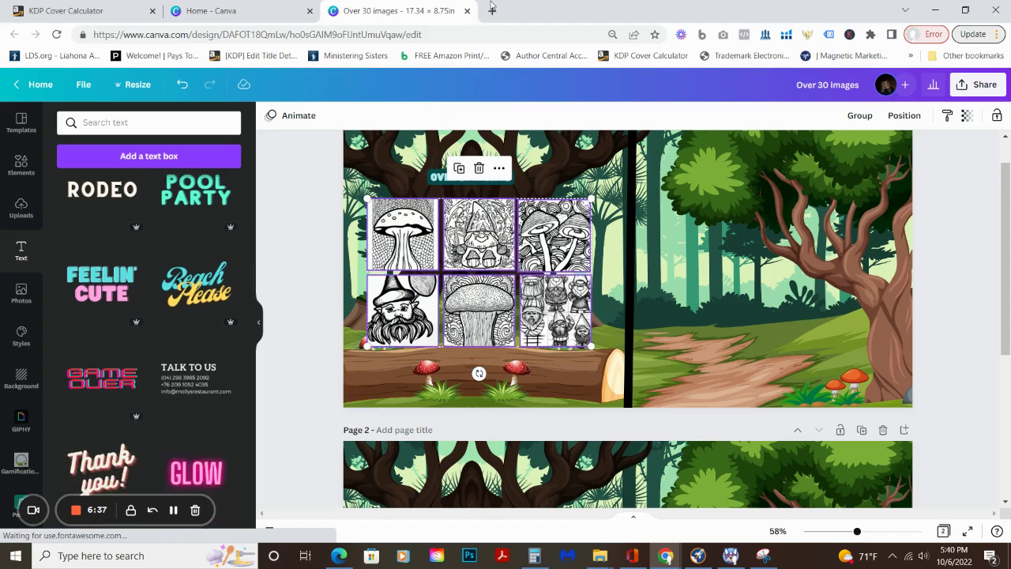
Open the bookbeam.io login page in a new Chrome tab, then switch to Publisher Rocket.
click(493, 11)
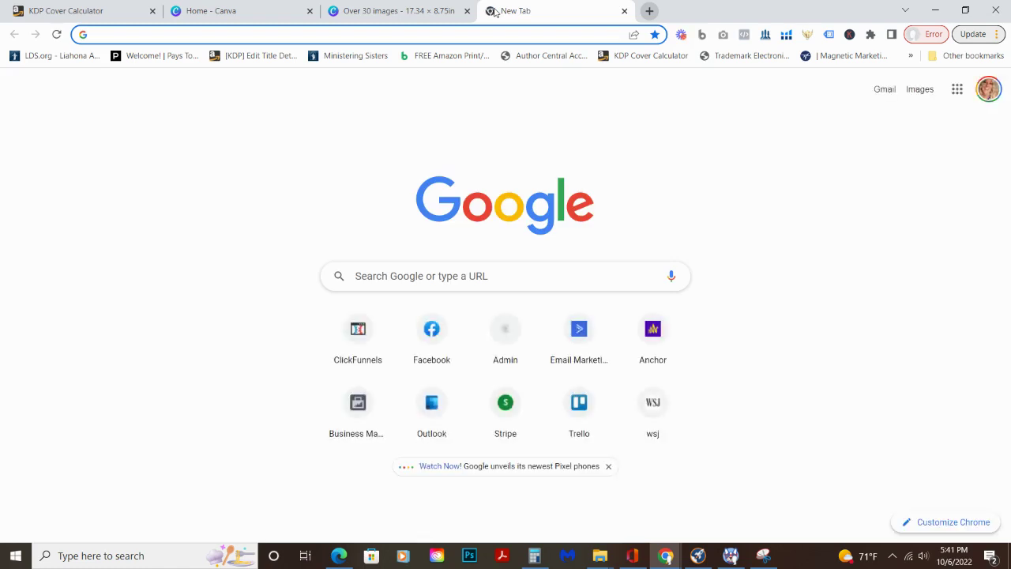
text(bookbeam.io)
key(Return)
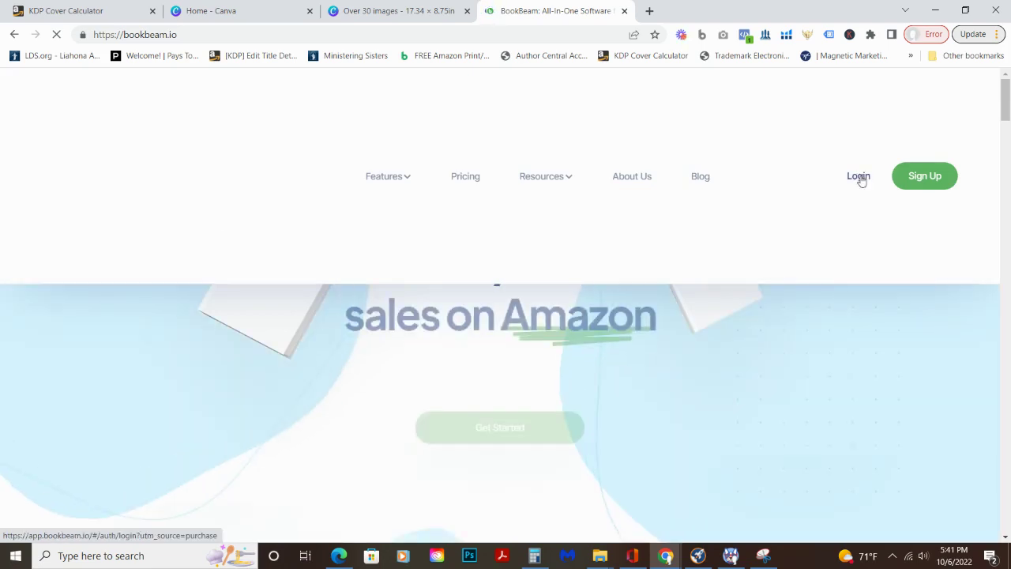
click(859, 177)
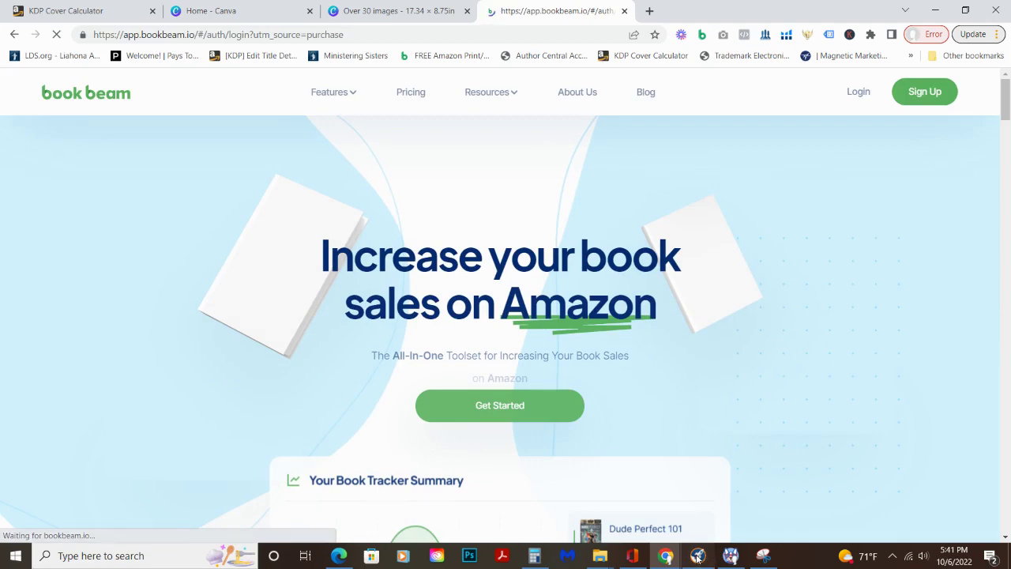
click(698, 555)
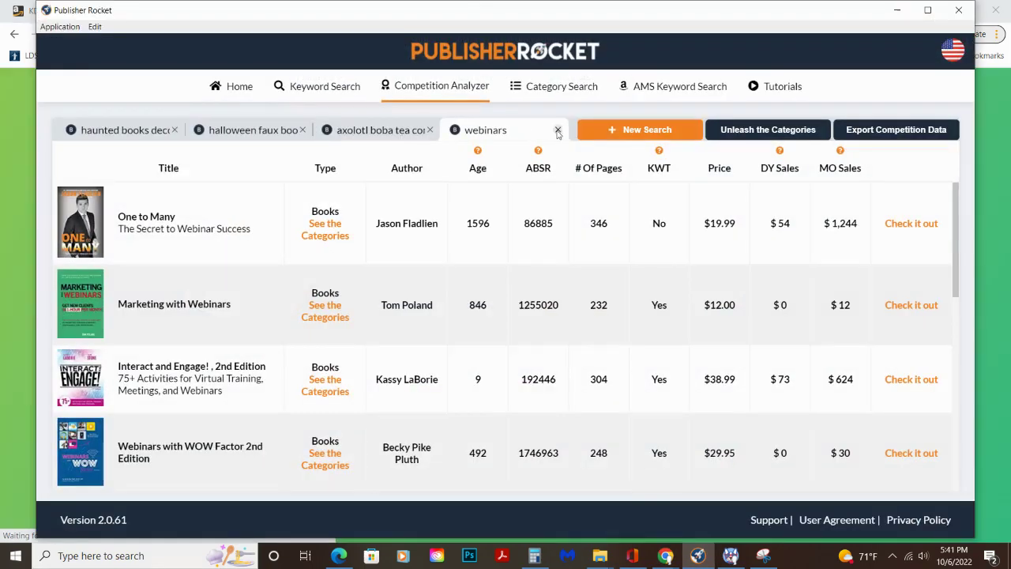
Close the axolotl, halloween and haunted-books search tabs and start a Keyword Search for 'Gnomes coloring book'.
click(506, 131)
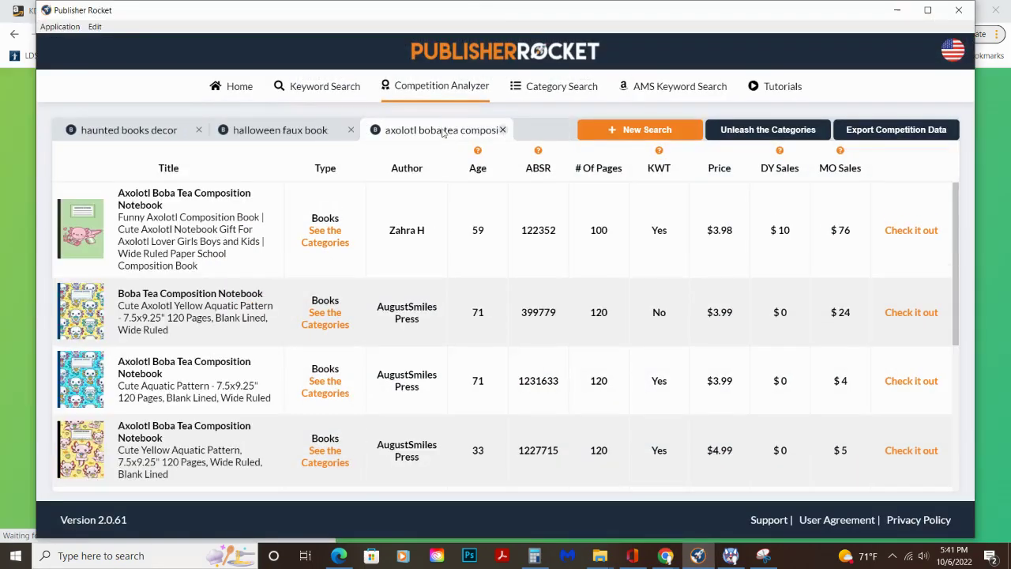
click(351, 131)
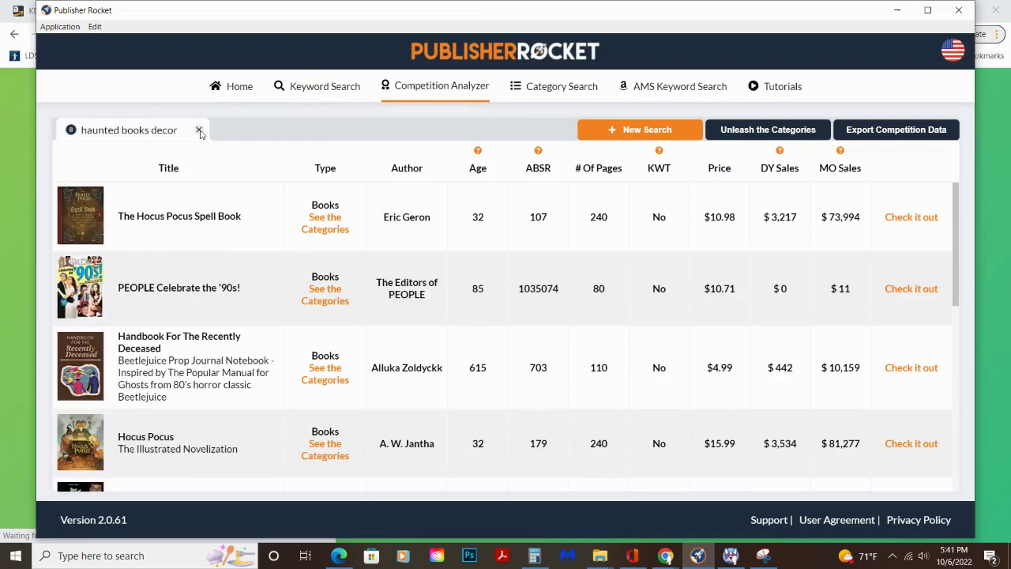
click(199, 131)
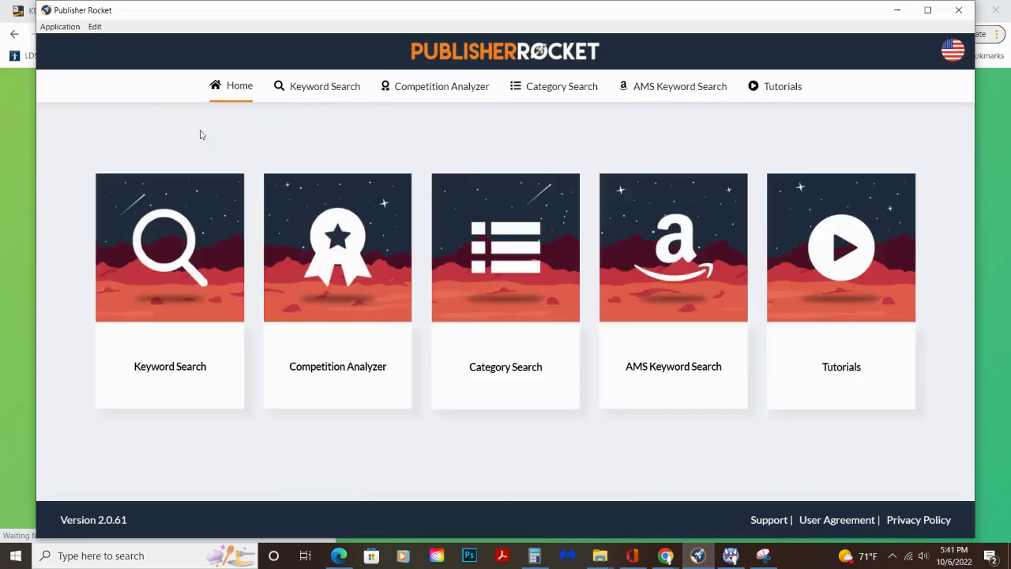
click(170, 229)
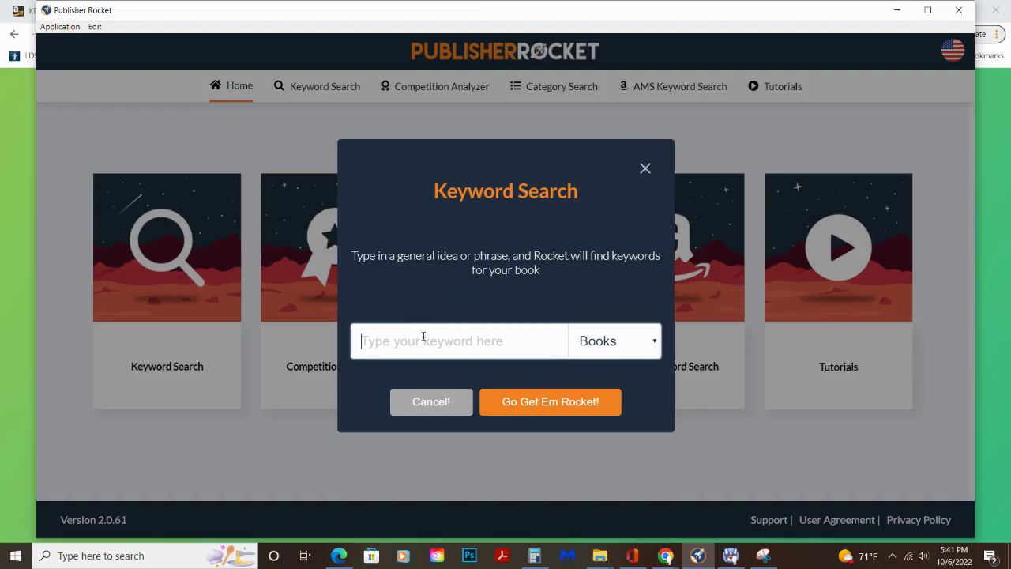
text(G)
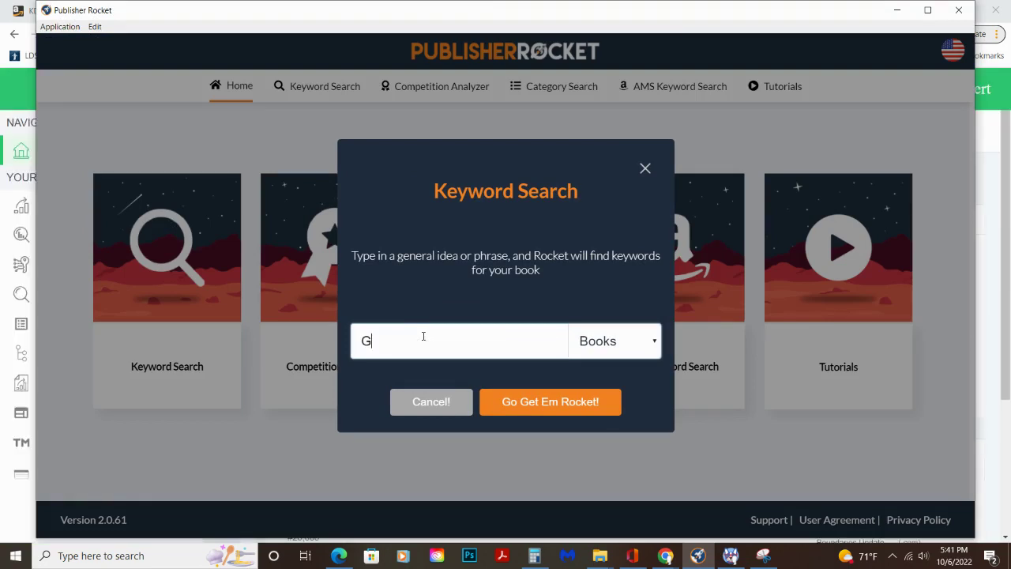
text(nomes col)
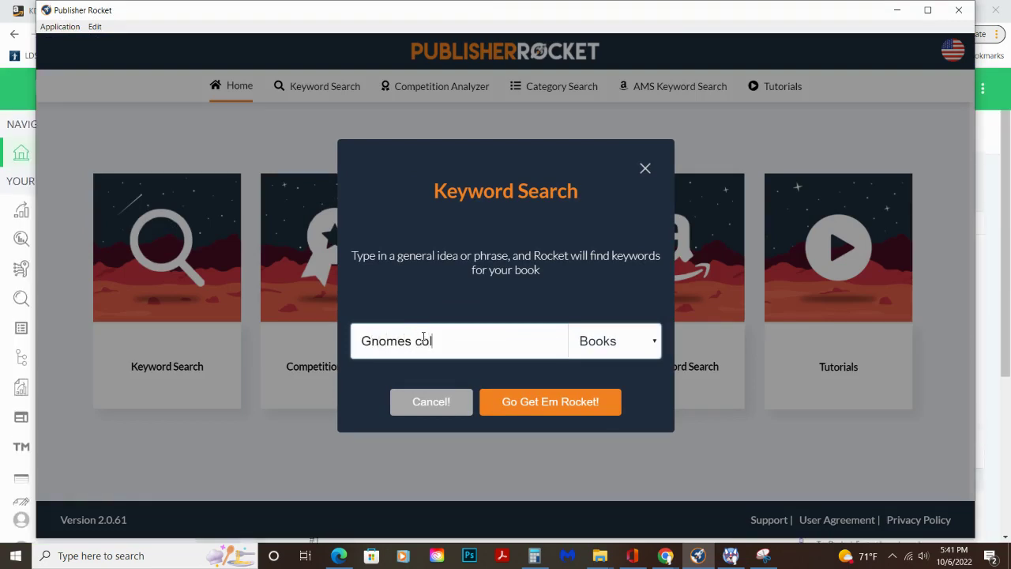
text(oring book)
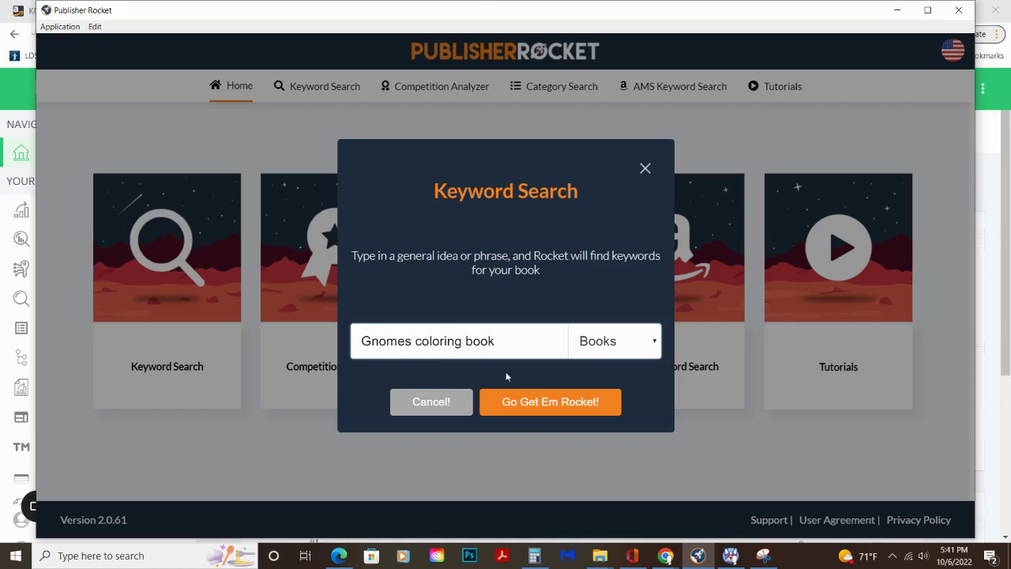
Run the search, load figures for all three gnomes keywords, and select 'gnomes coloring book for adults'.
click(548, 401)
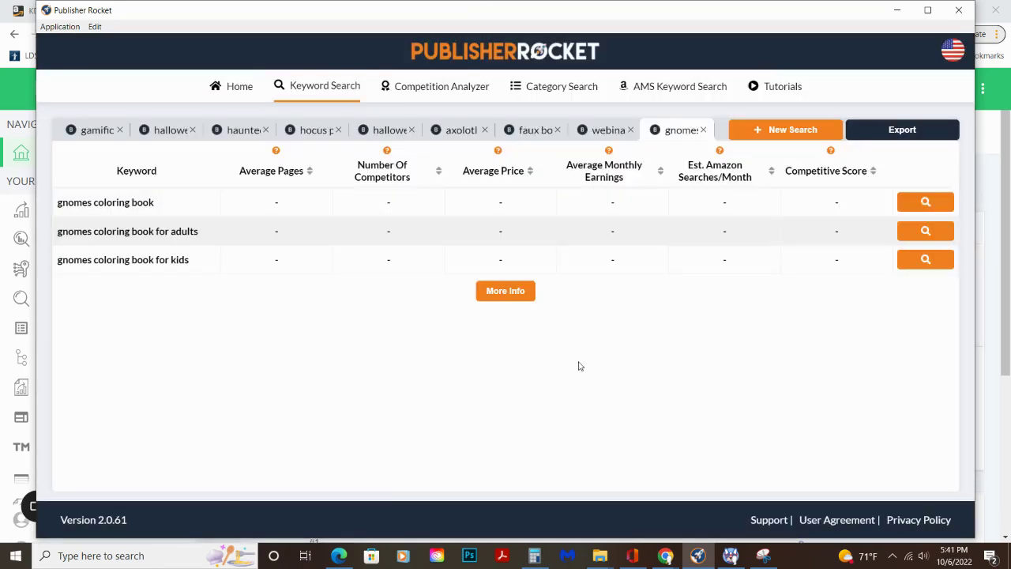
click(920, 203)
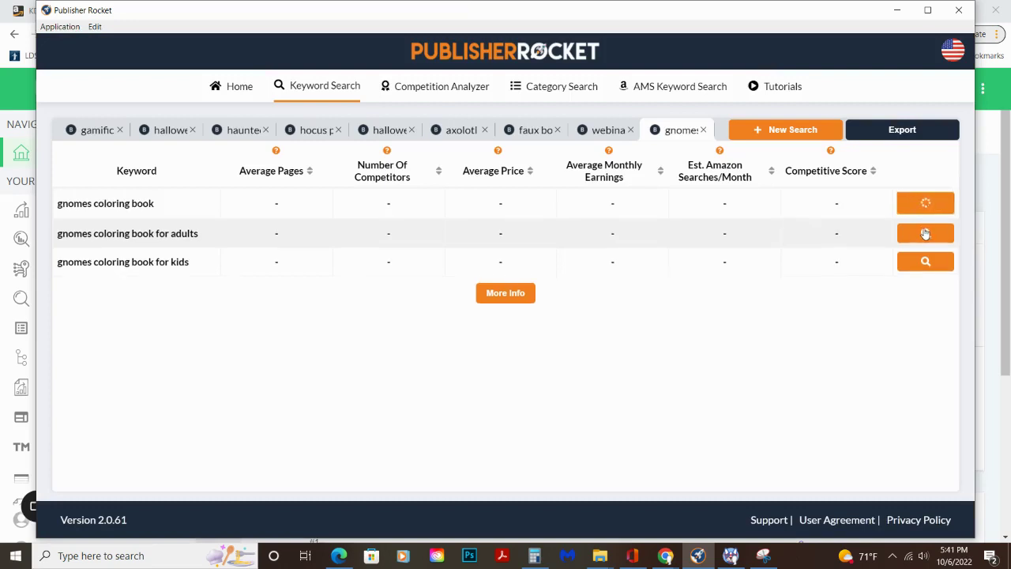
click(925, 233)
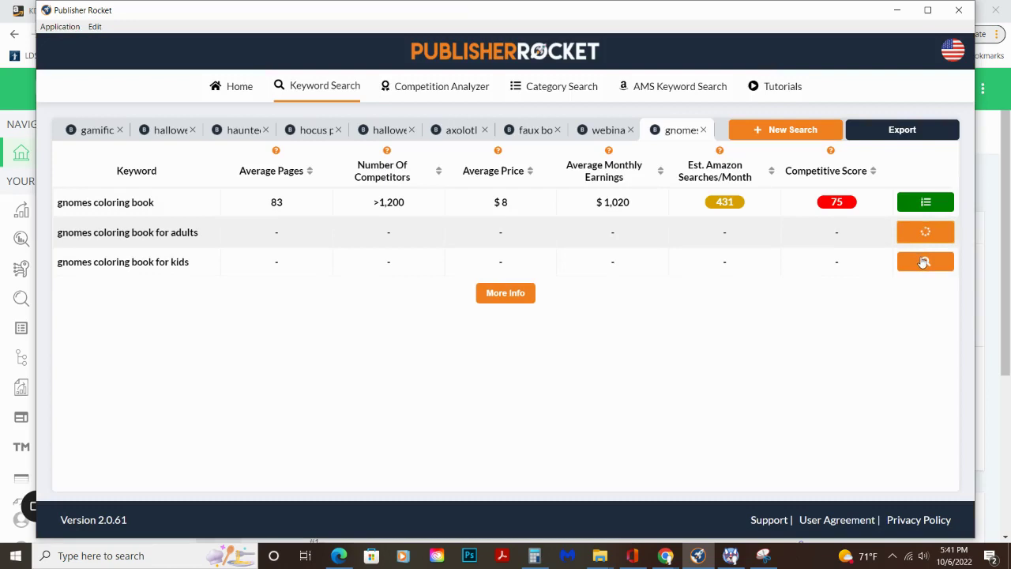
click(924, 262)
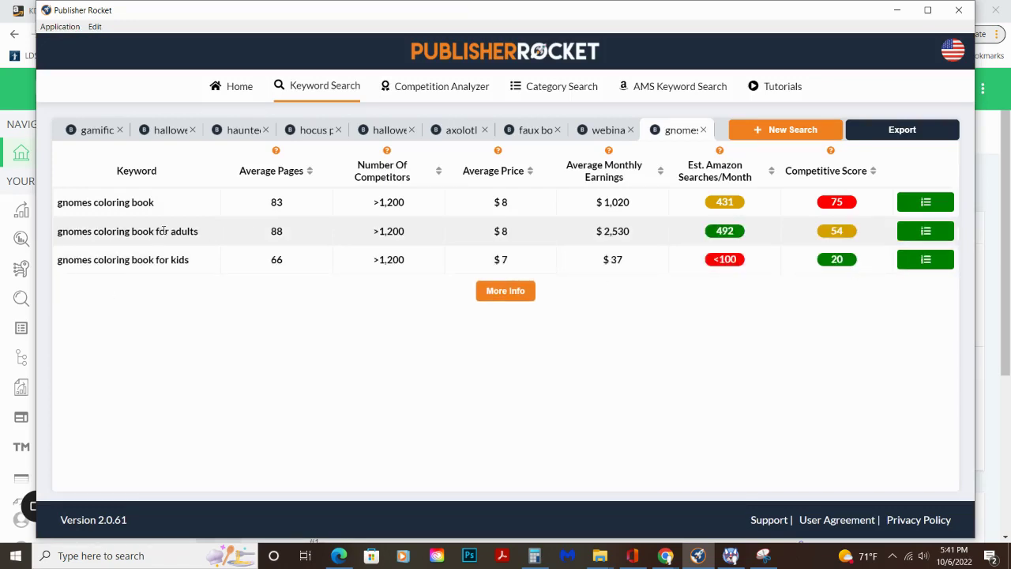
drag(199, 231, 59, 234)
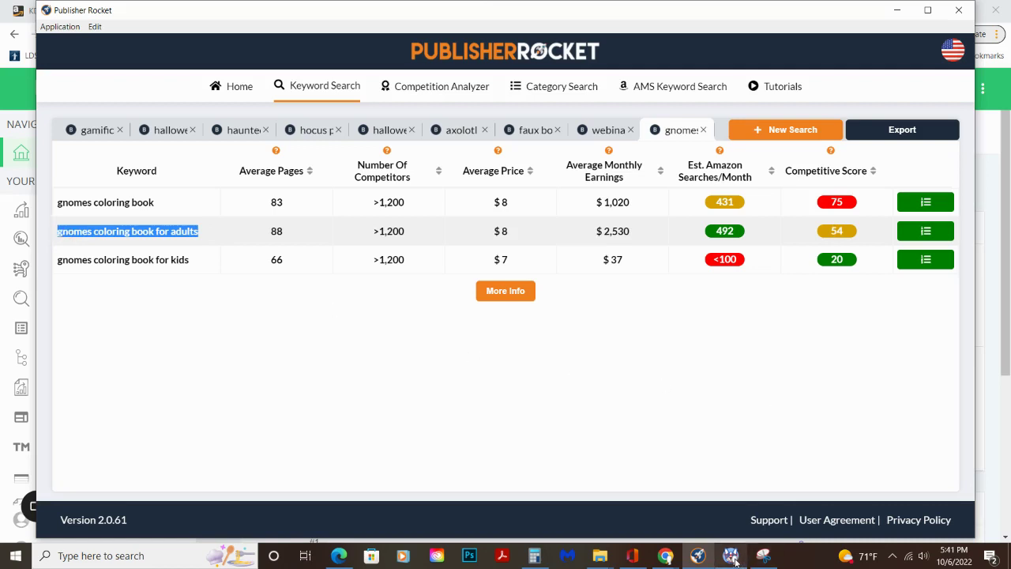
Bring the Chrome window forward and switch to the 'Over 30 images' Canva tab.
mouse_move(665, 556)
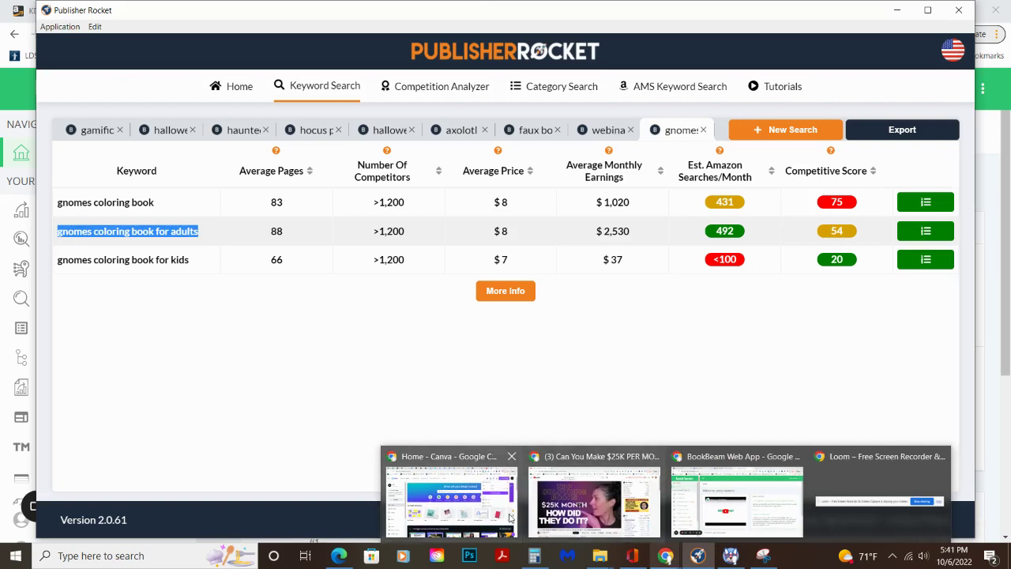
click(510, 518)
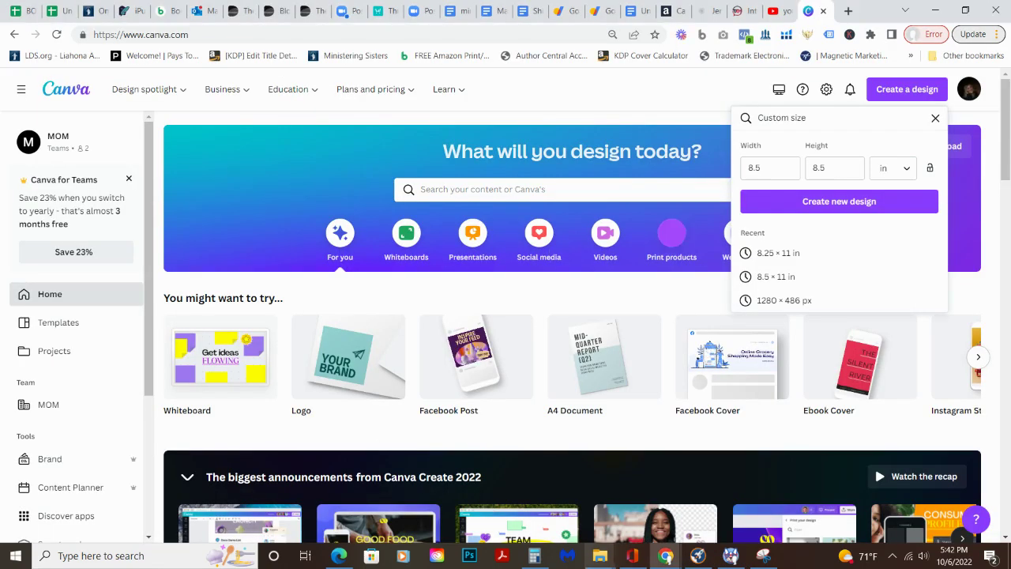
mouse_move(666, 555)
click(705, 495)
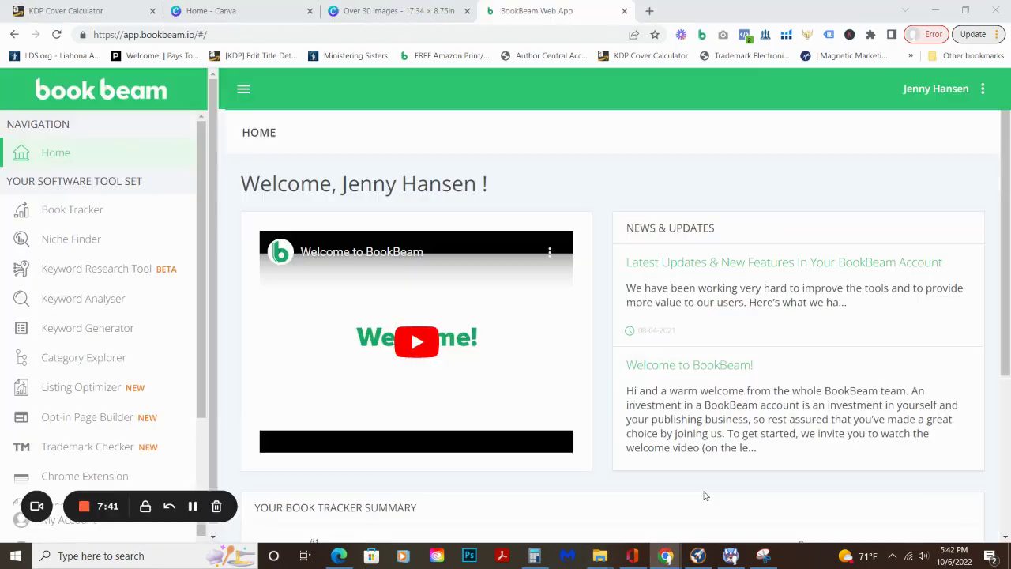
click(390, 10)
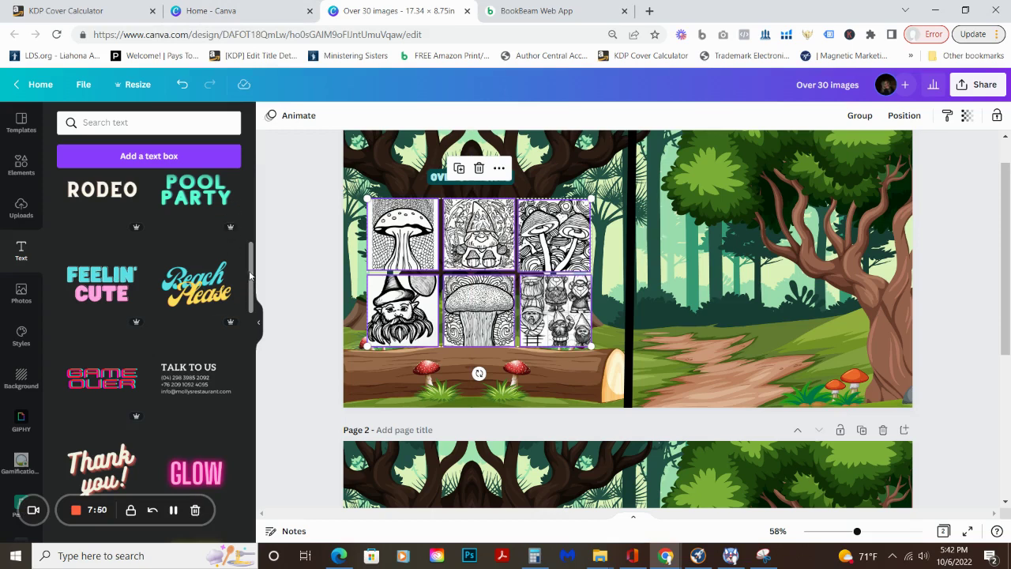
Add the pink GLOW text at font size 85 and move it to the front cover's top right.
click(195, 477)
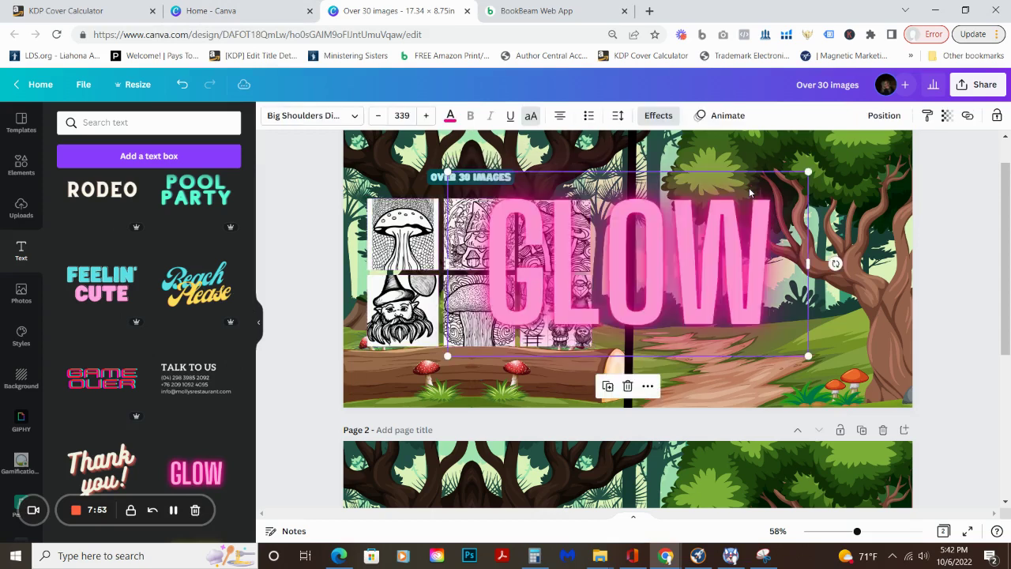
click(402, 115)
text(3)
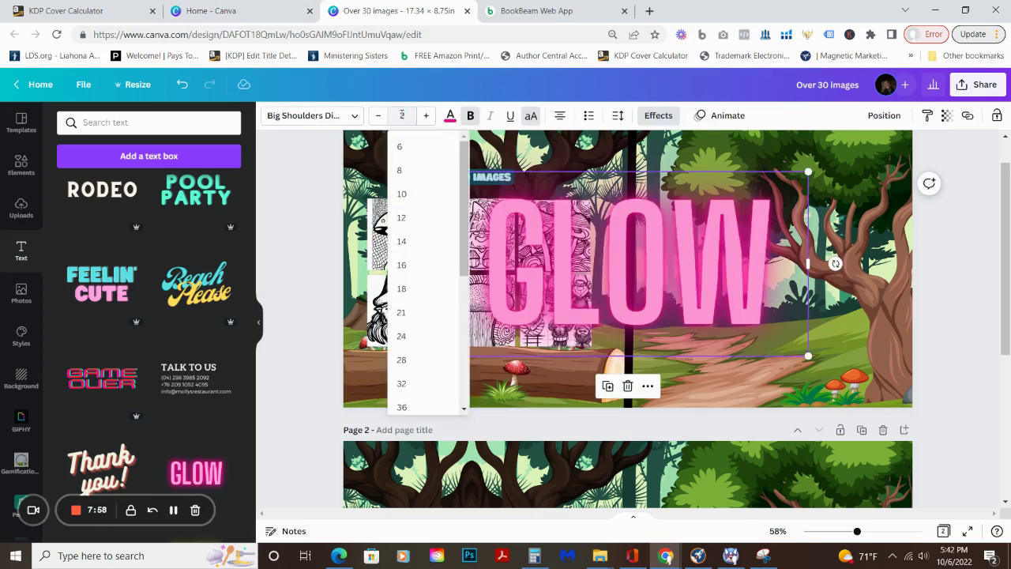
text(85)
key(Return)
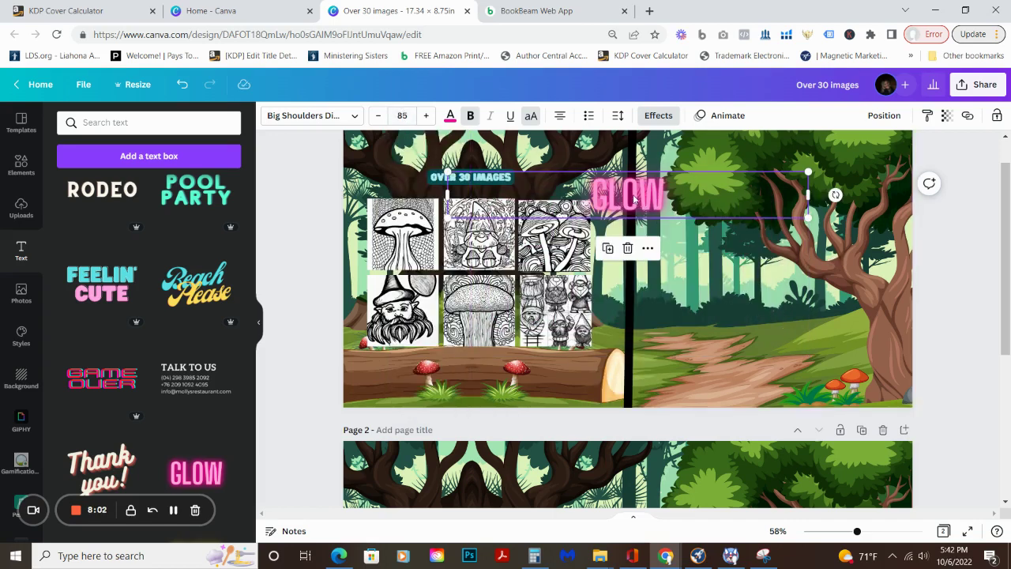
drag(743, 190, 790, 176)
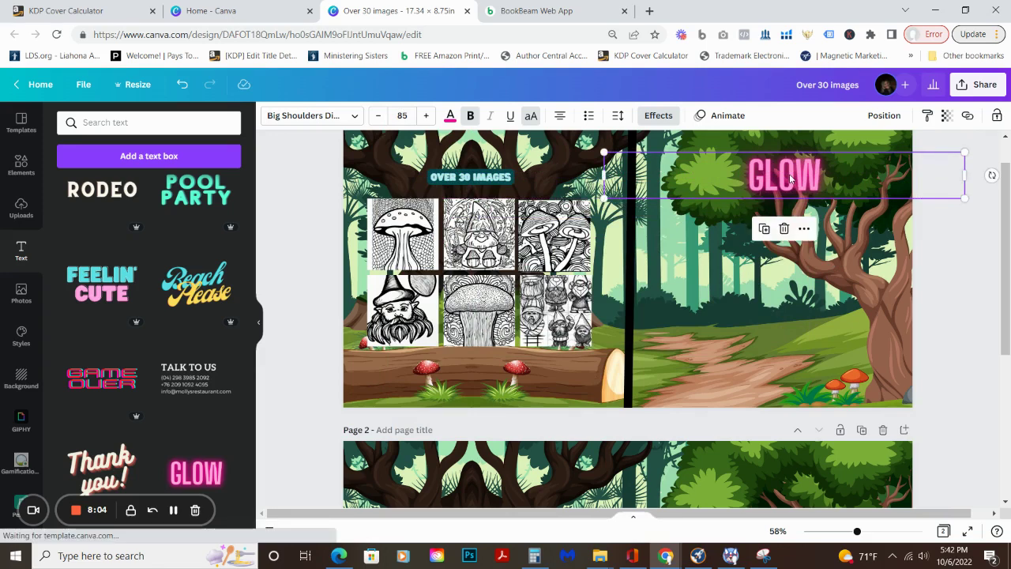
Replace GLOW with the title 'GNOMES COLORING BOOK FOR ADULTS & TEENAGERS', fixing the typos.
double_click(790, 176)
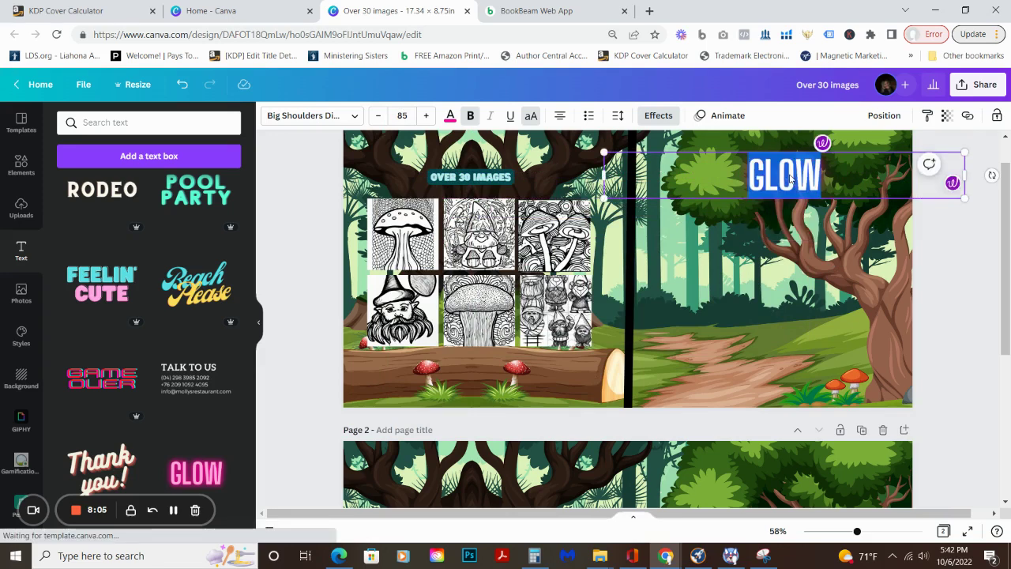
text(GNOMES COLORING BOOK FOR ADULTS)
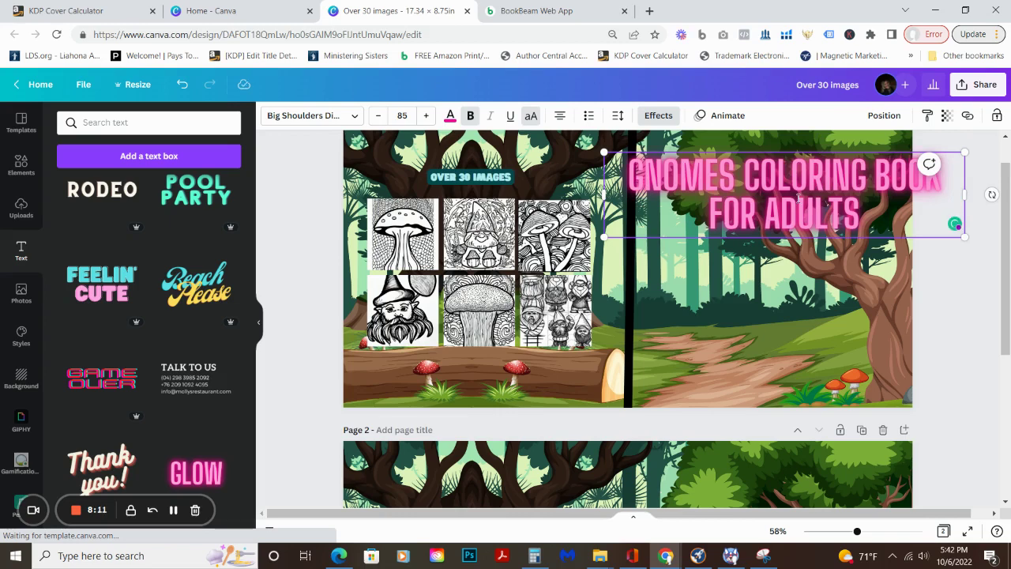
click(734, 181)
key(BackSpace)
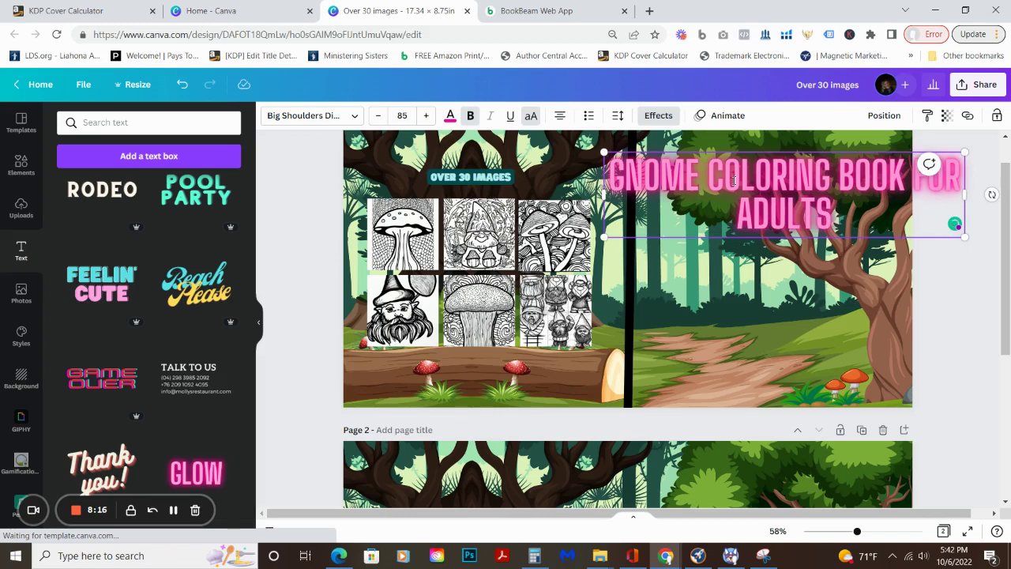
text(s)
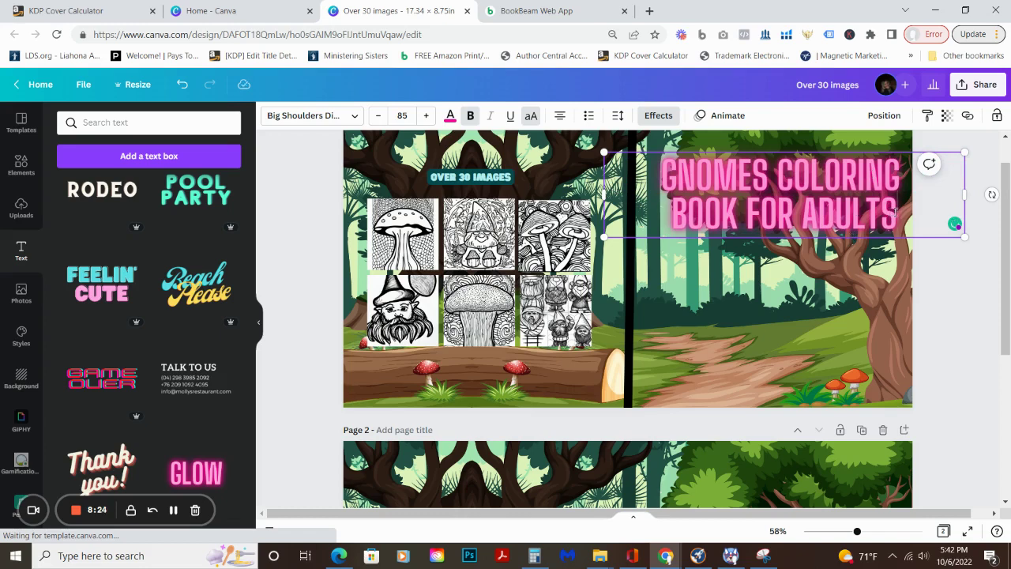
text(&)
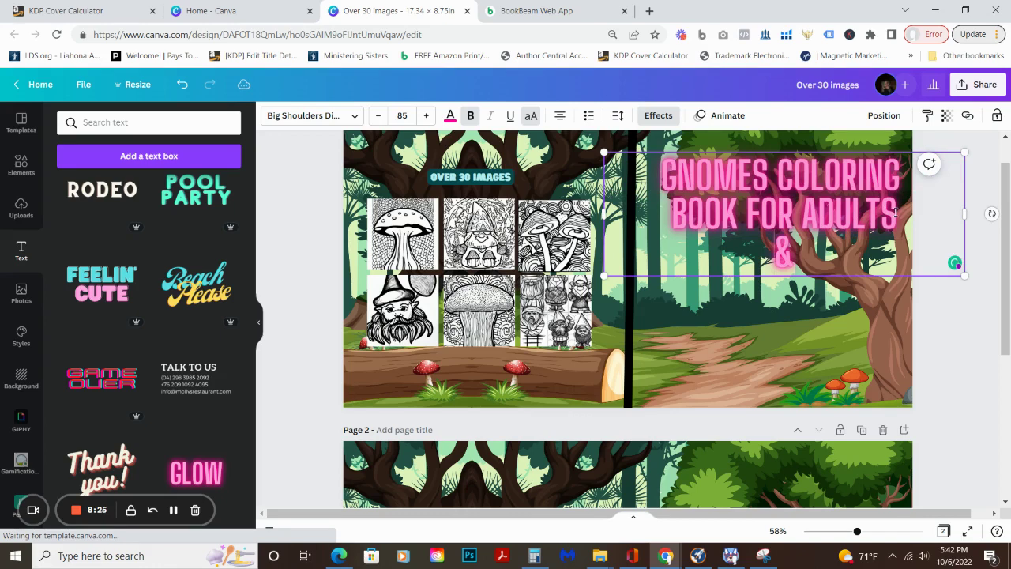
key(BackSpace)
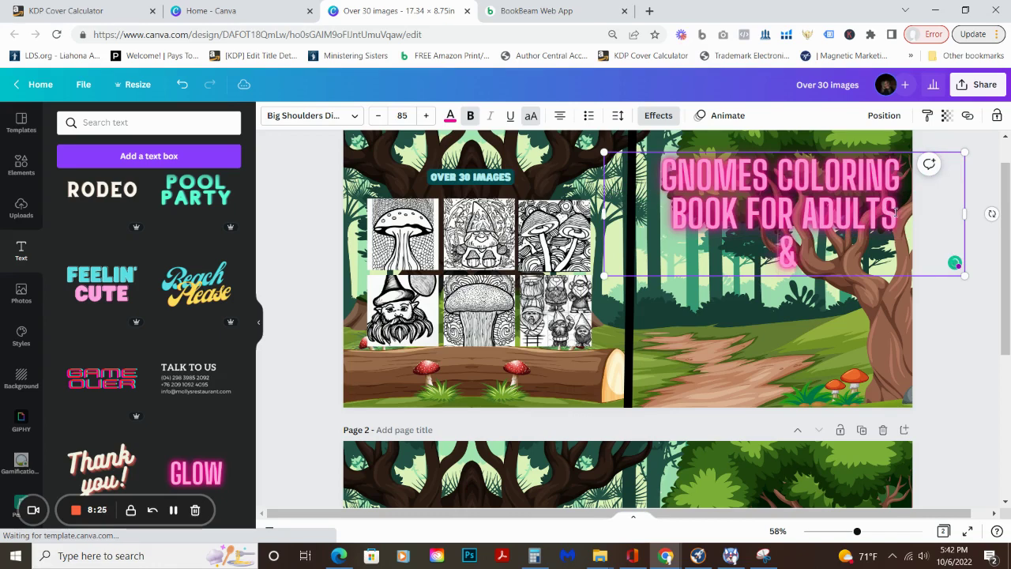
text(TEENAGE)
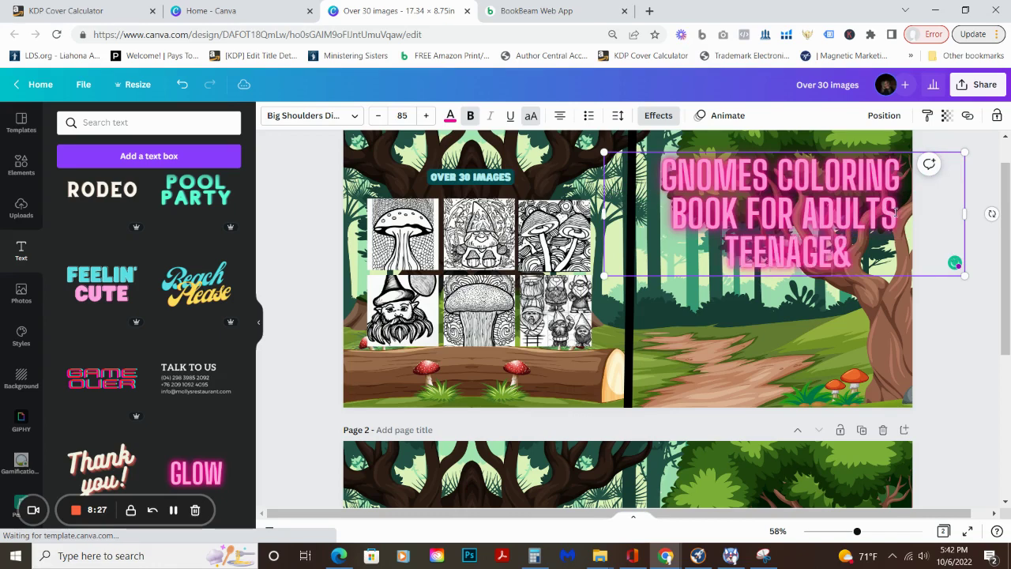
key(BackSpace)
key(BackSpace)
key(BackSpace)
key(BackSpace)
key(BackSpace)
key(BackSpace)
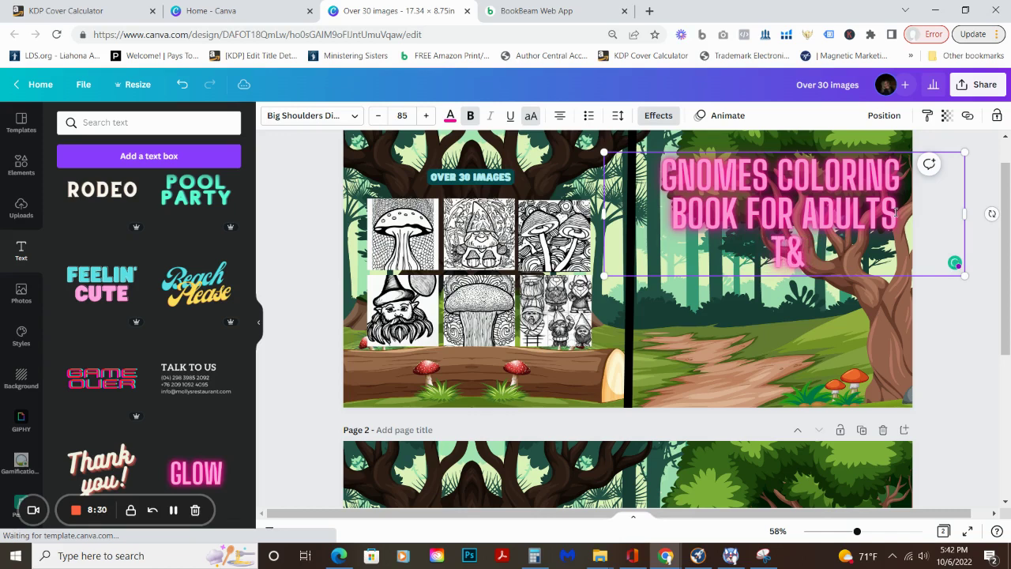
key(BackSpace)
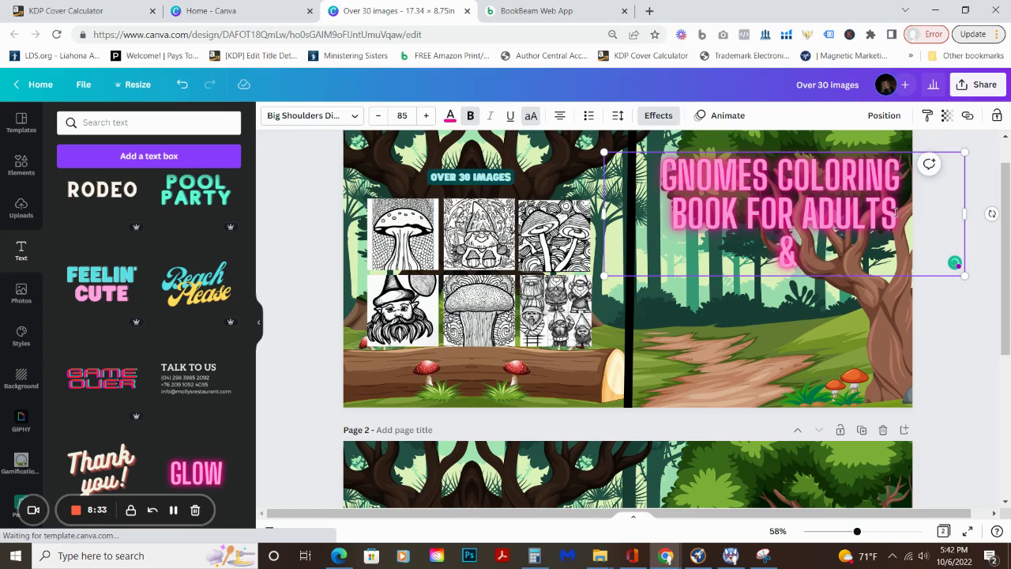
text(TEENAGERS)
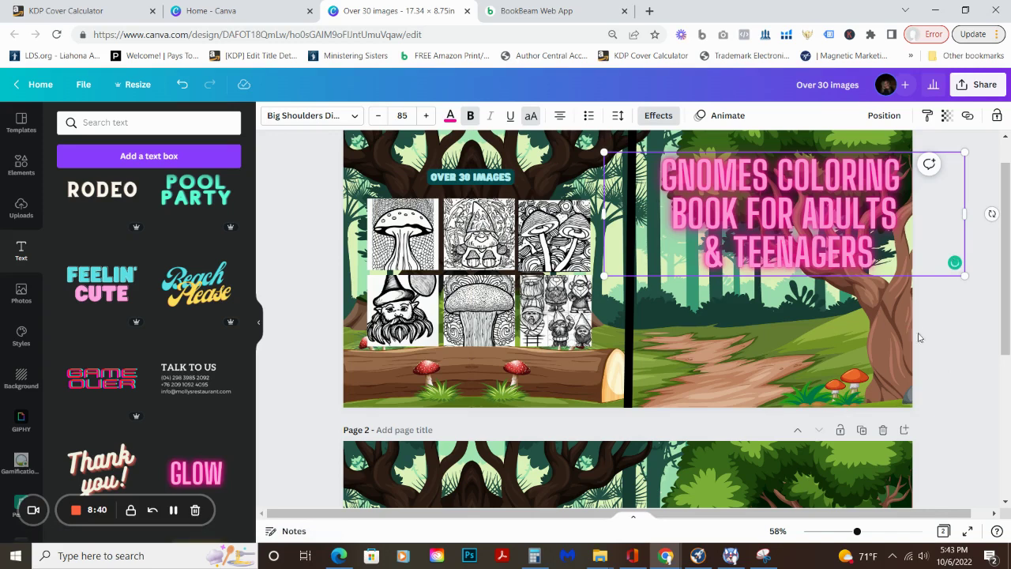
key(shift+Left)
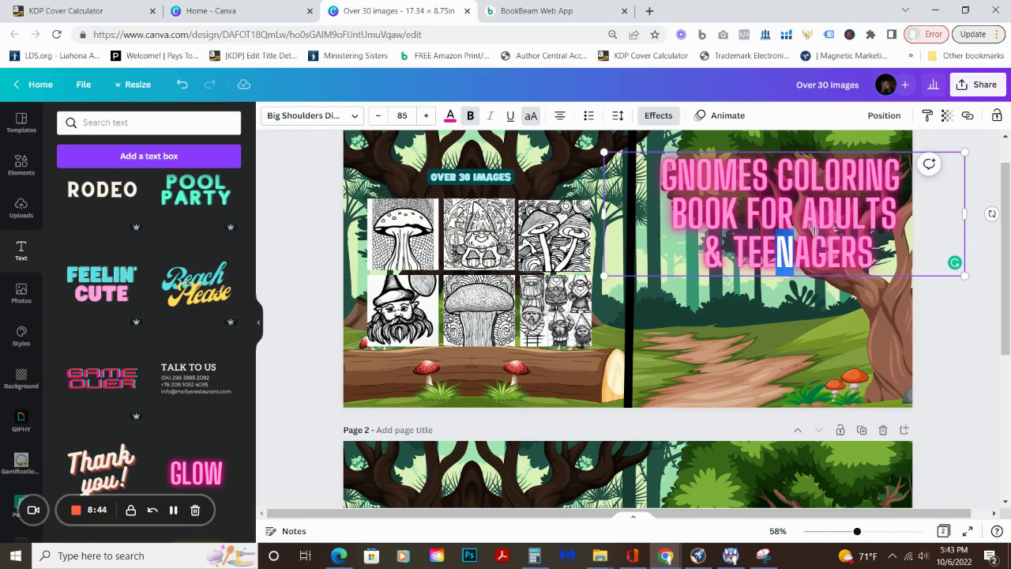
key(Escape)
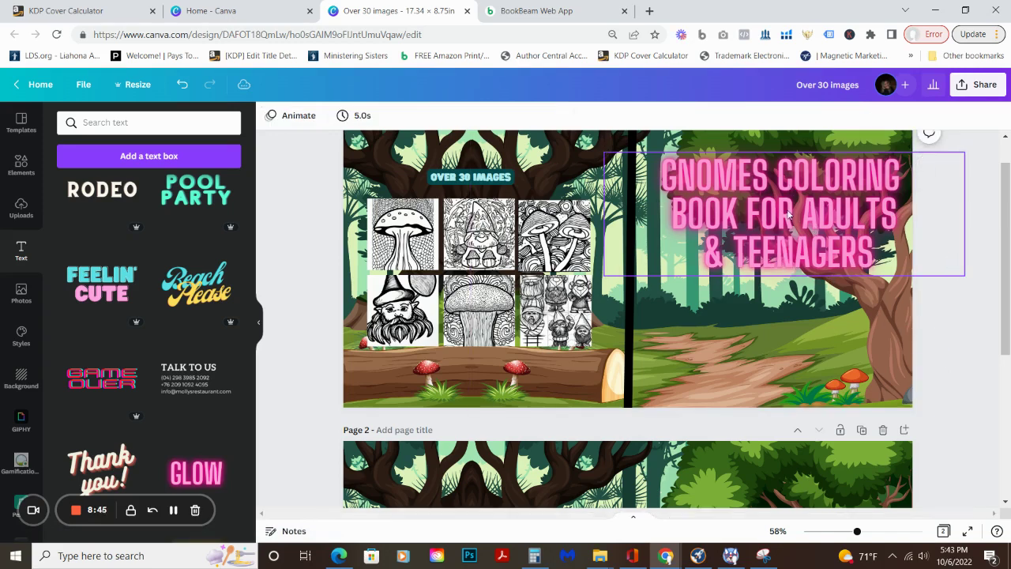
Nudge the title slightly left, recolour it orange from the photo palette, and show Uploads.
click(771, 215)
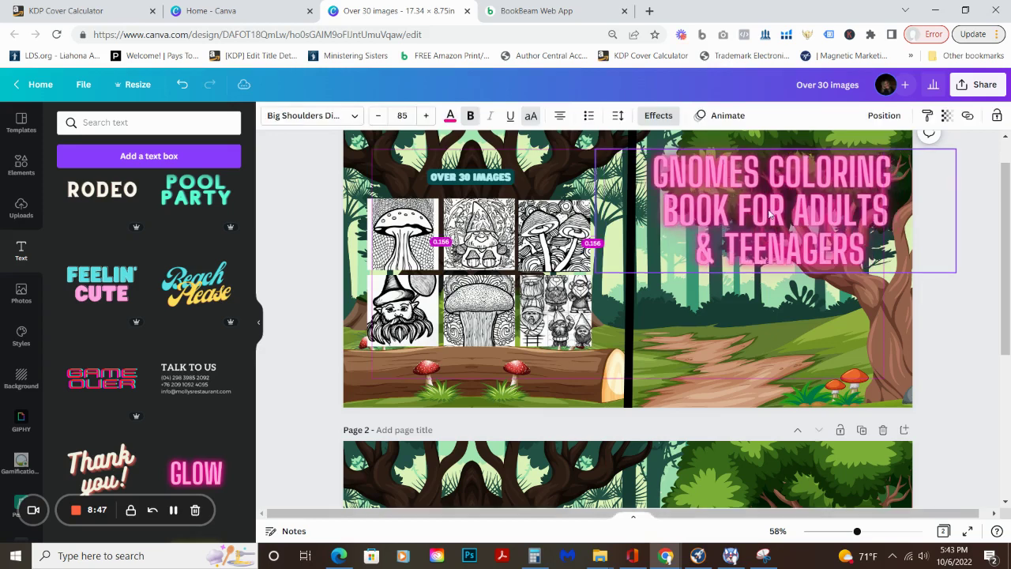
drag(772, 215, 769, 215)
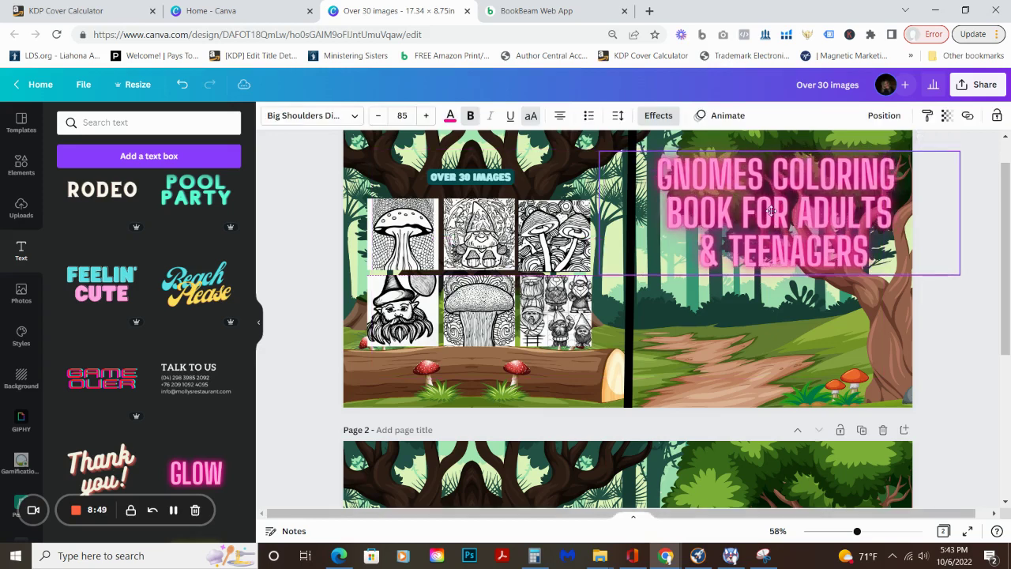
click(451, 117)
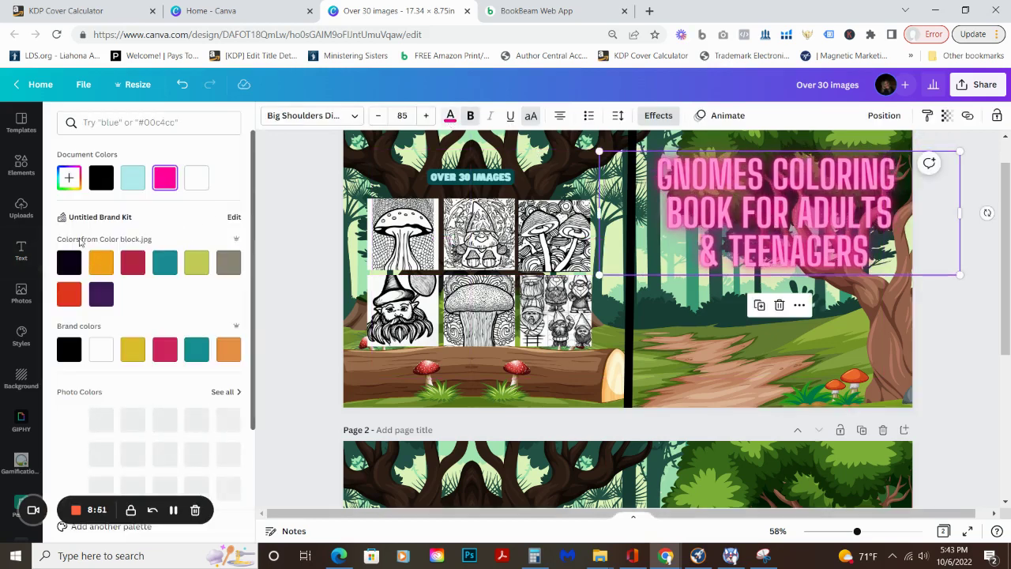
click(69, 178)
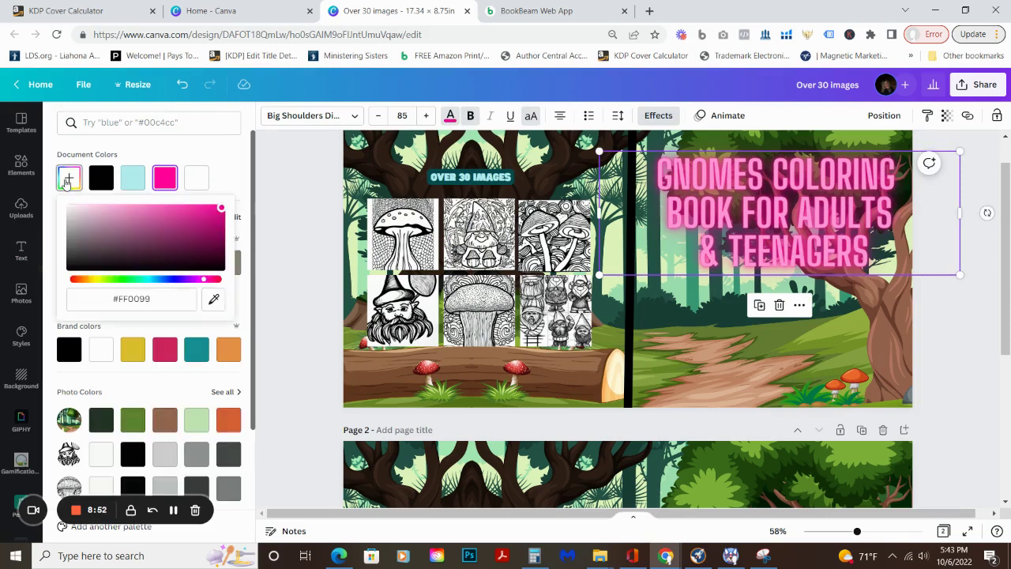
click(228, 421)
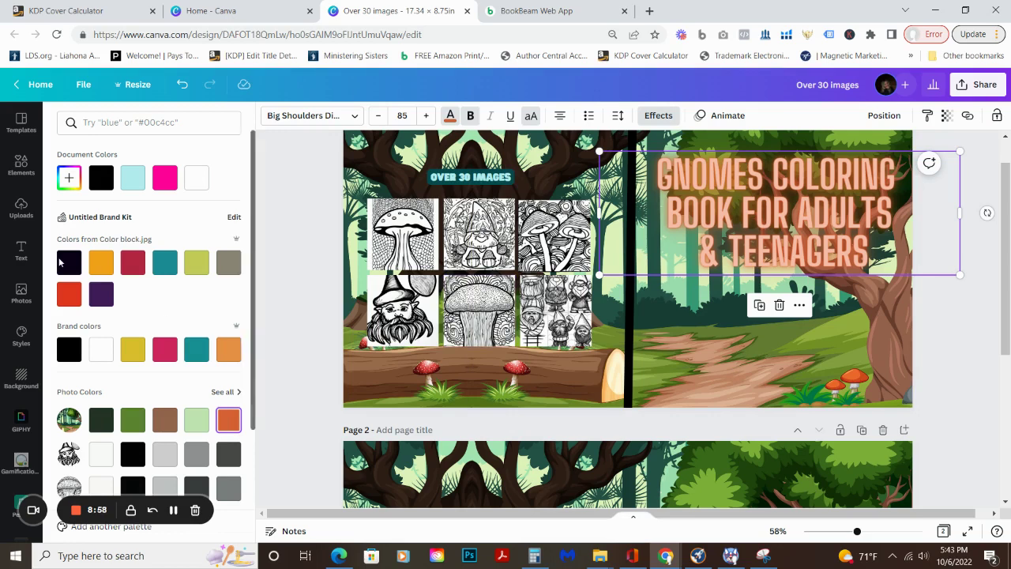
click(21, 205)
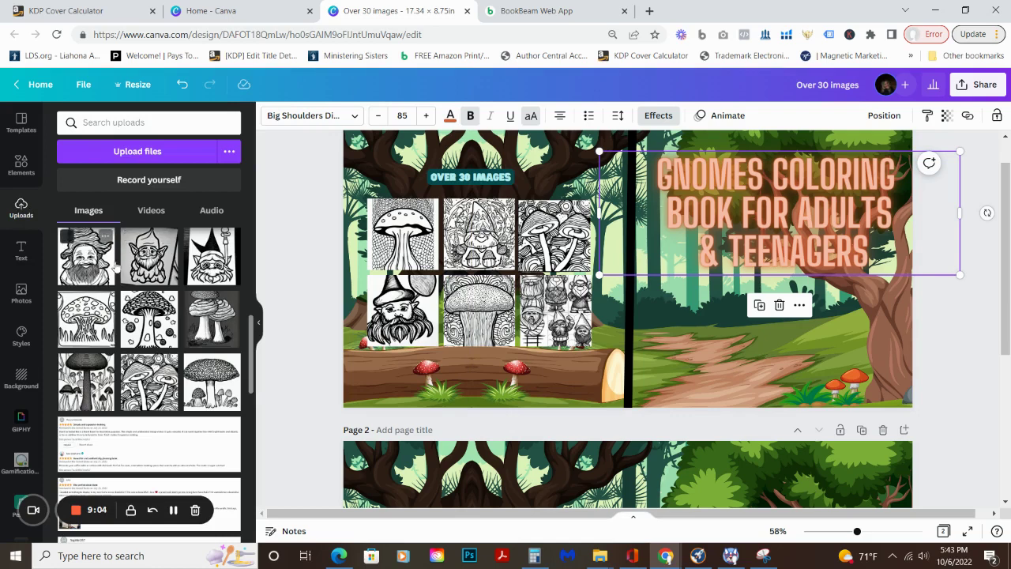
Add the gnome drawing from uploads, shrink it, and place it beneath the title.
click(142, 261)
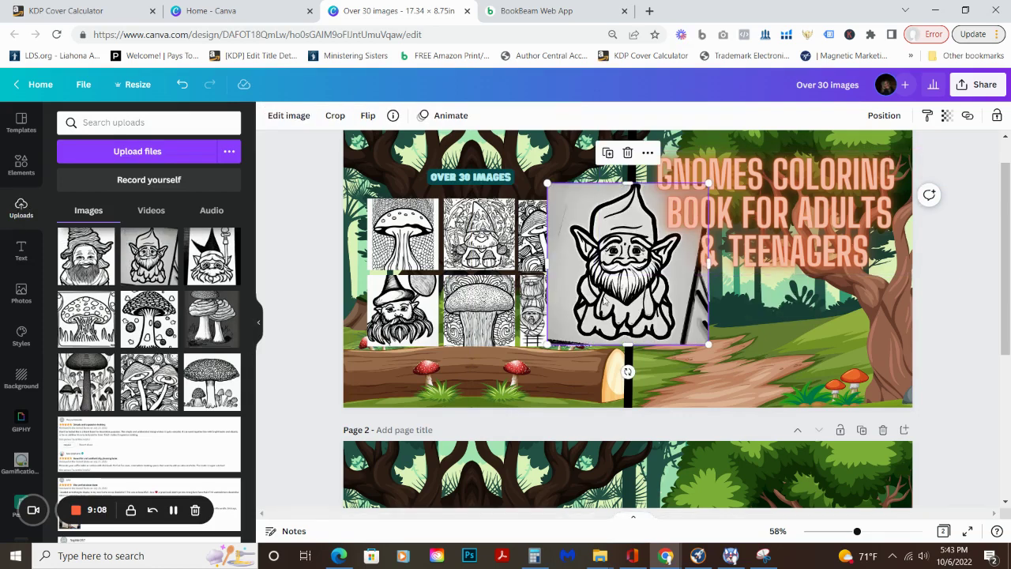
drag(604, 305, 761, 363)
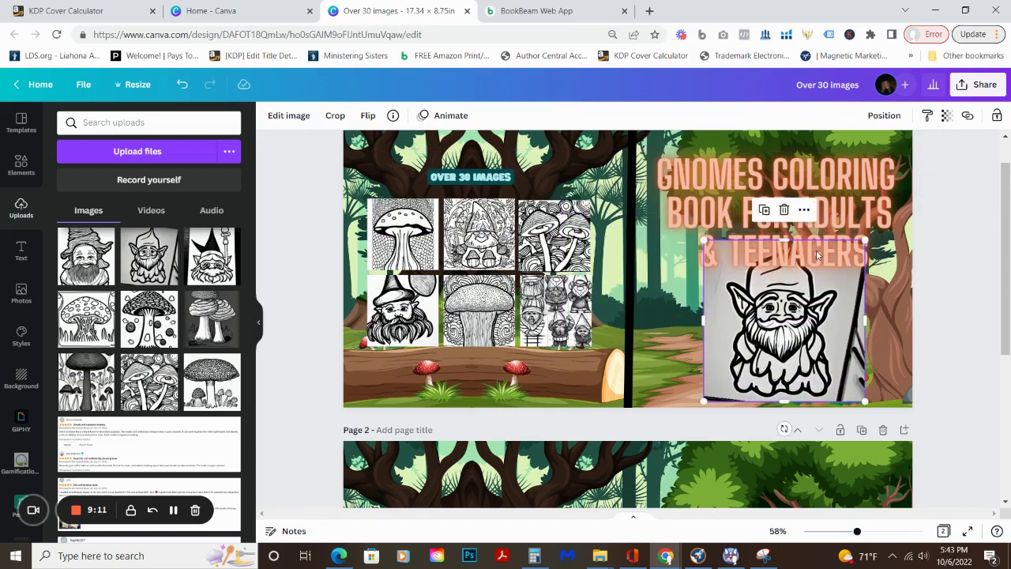
drag(840, 261, 824, 282)
drag(770, 330, 726, 325)
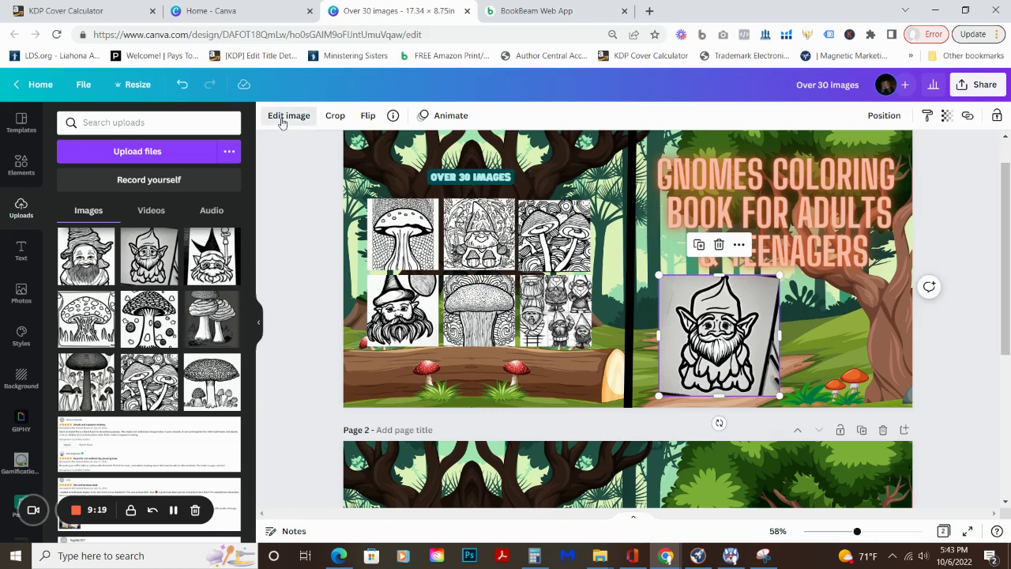
Run BG Remover on the gnome image, then return to the uploads panel.
click(285, 117)
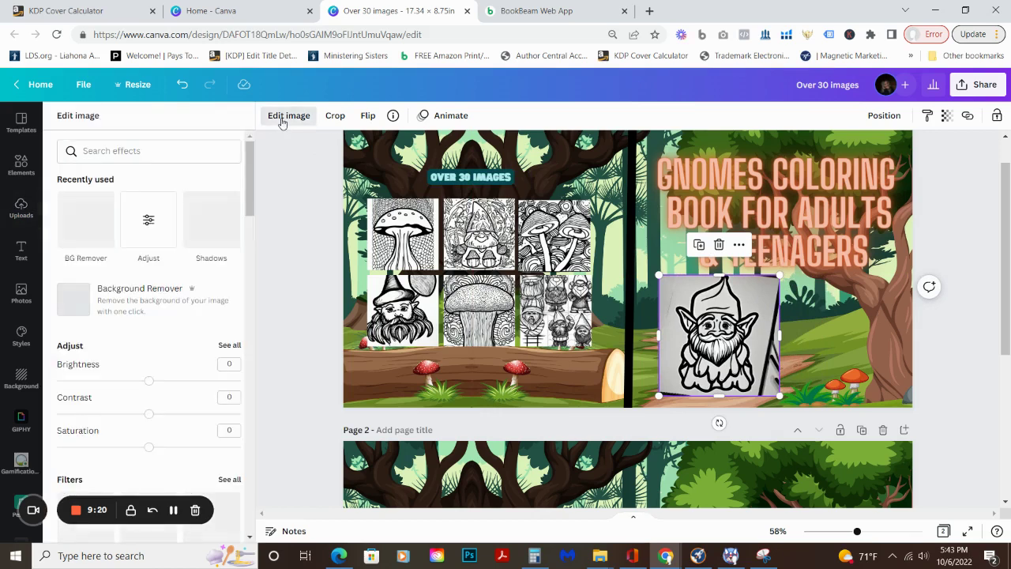
click(73, 306)
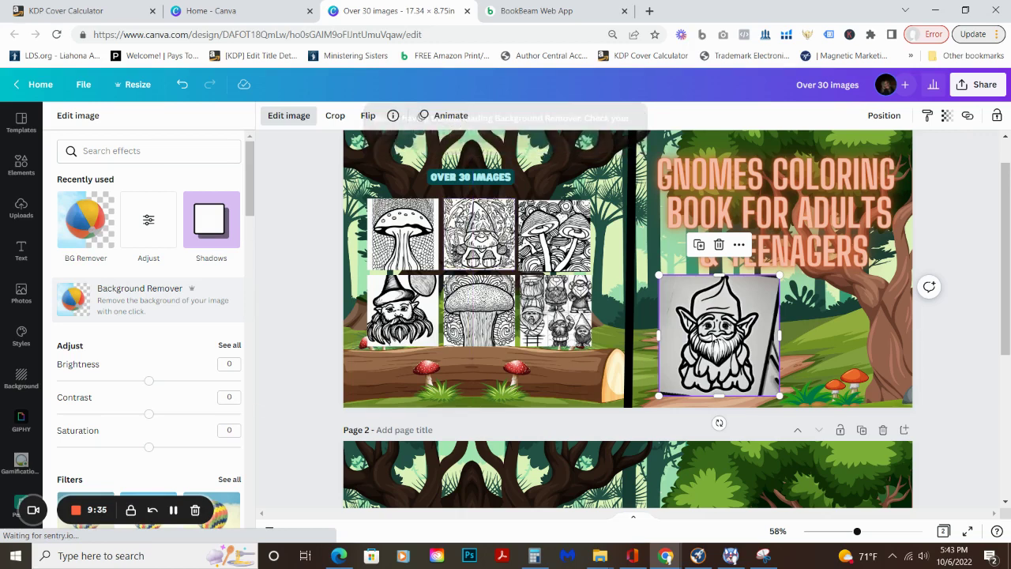
click(85, 221)
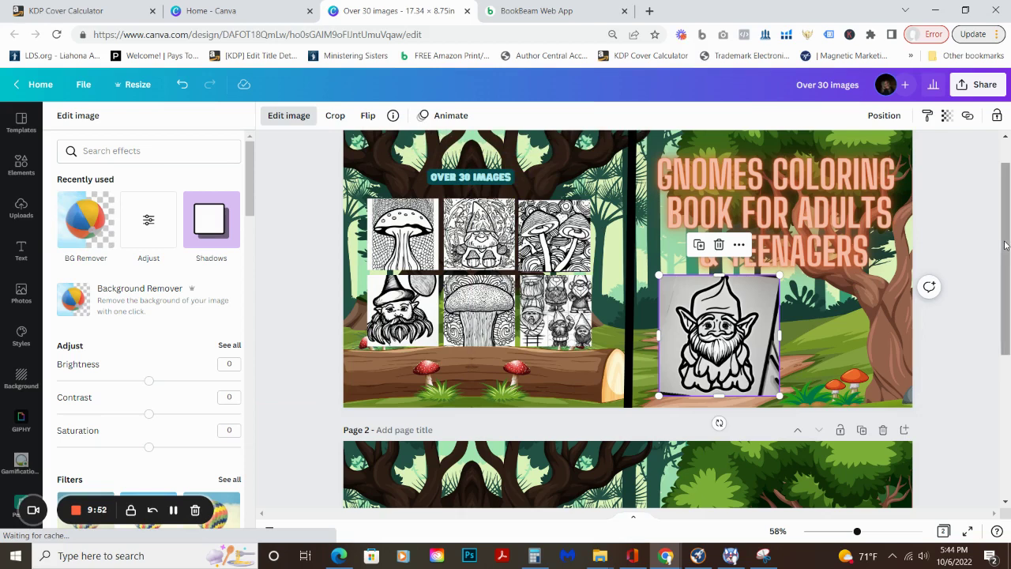
drag(1005, 245, 1002, 223)
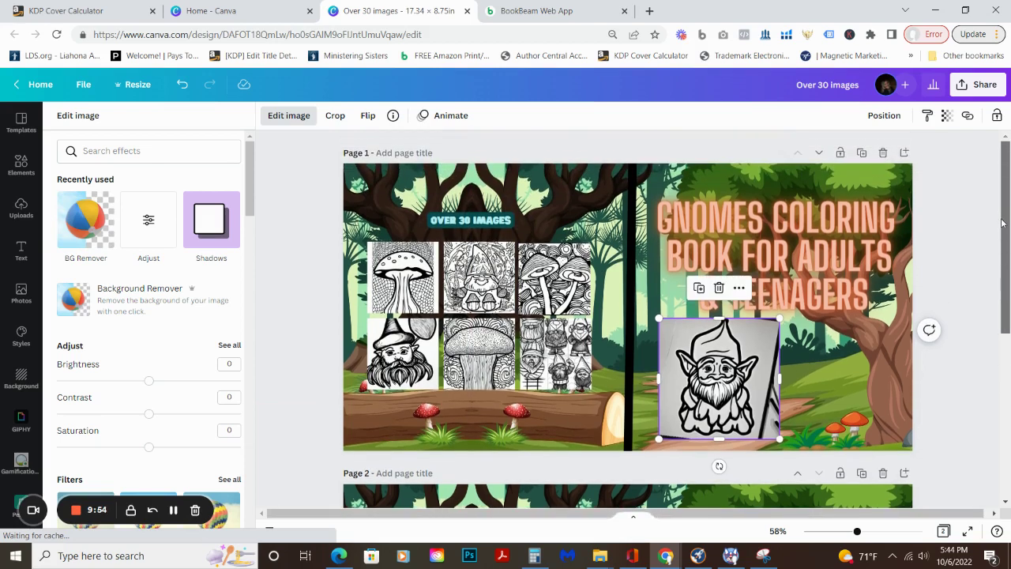
key(Escape)
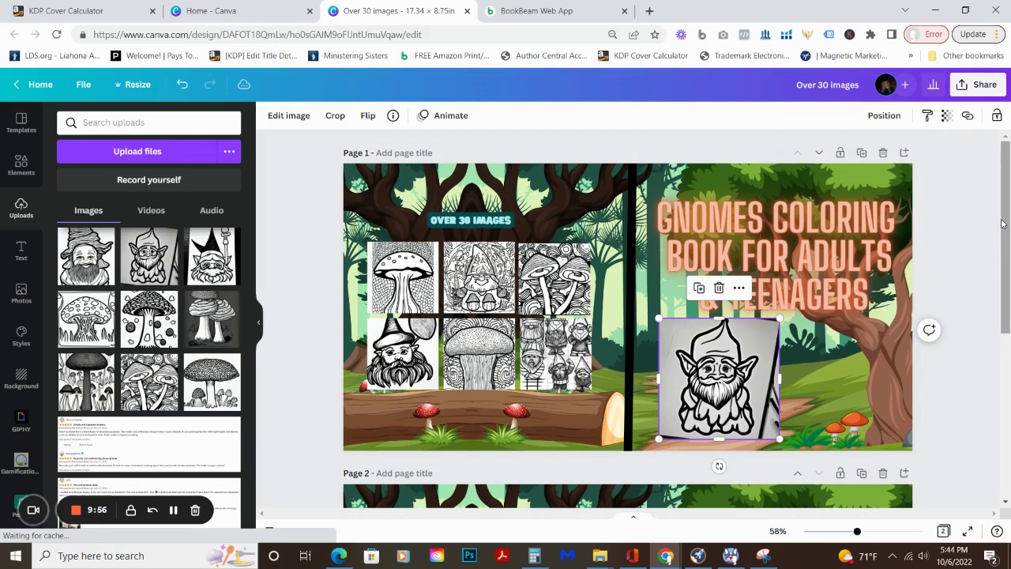